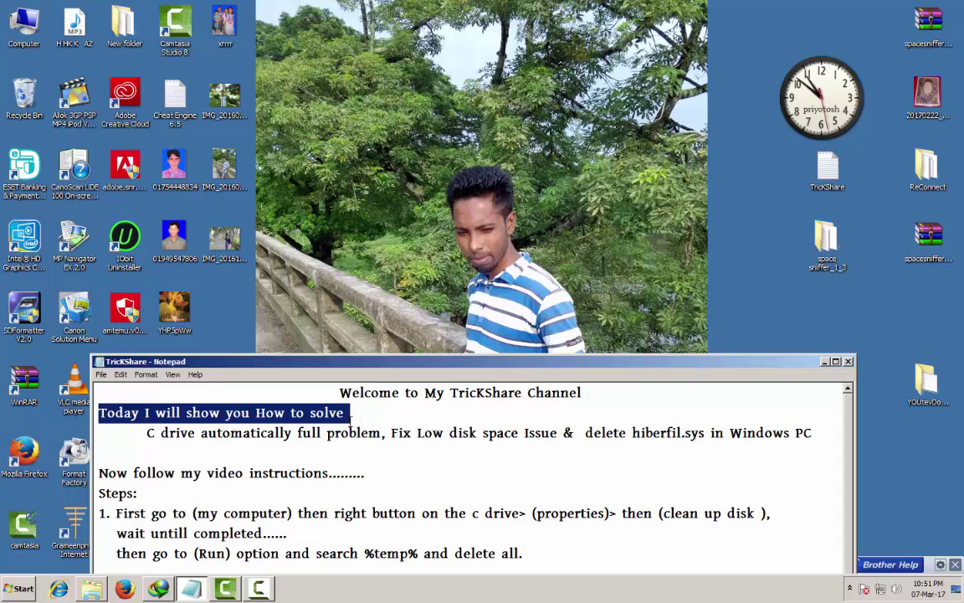
- Read the topic line in the notes and check the free space of Local Disk (C:) in the Computer window
{"action": "left_click_drag", "start_coordinate": [148, 433], "coordinate": [813, 433]}
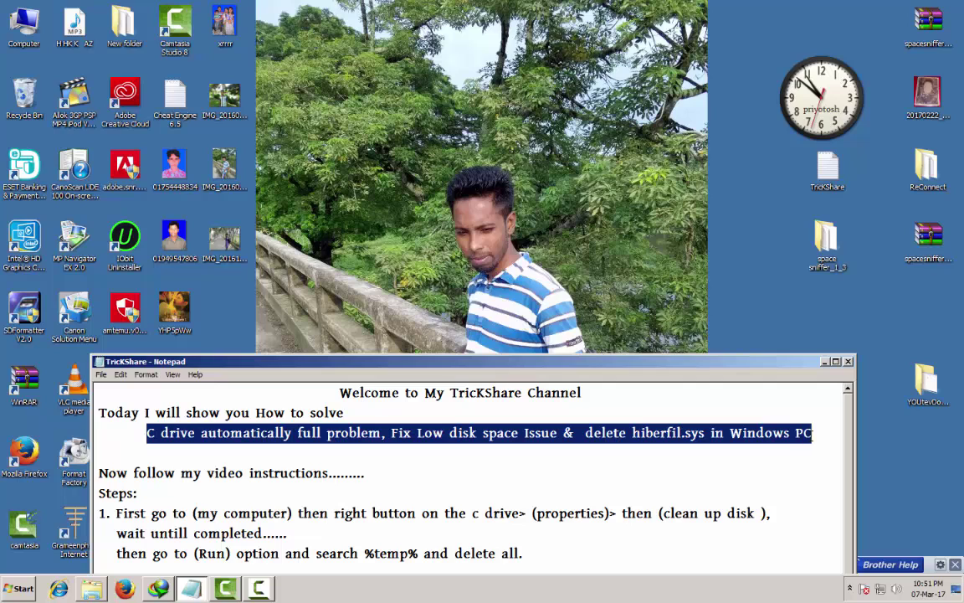
{"action": "double_click", "coordinate": [16, 24]}
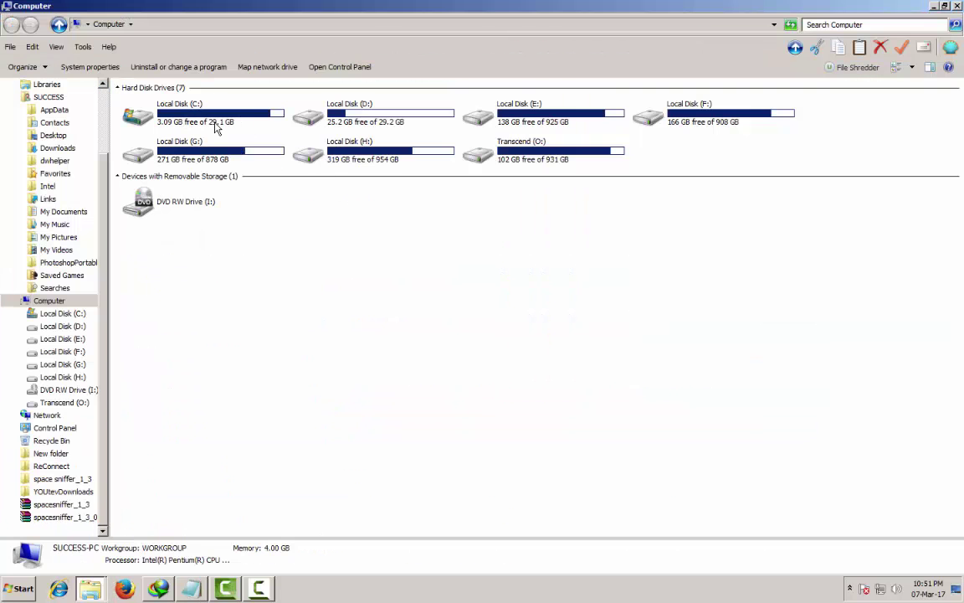
{"action": "left_click", "coordinate": [238, 120]}
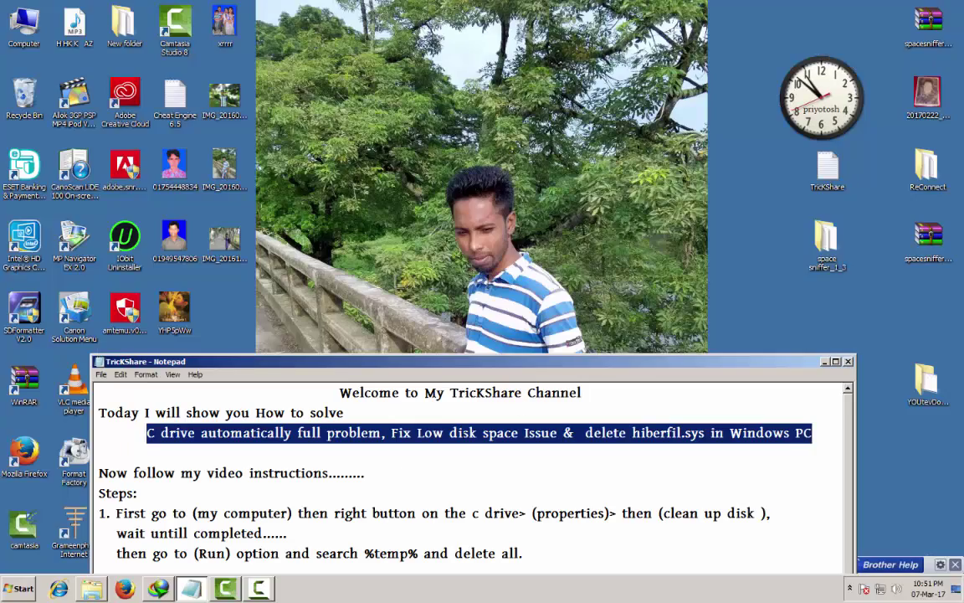
- Read through the first cleanup instruction in the TricKShare notes
{"action": "left_click", "coordinate": [299, 427]}
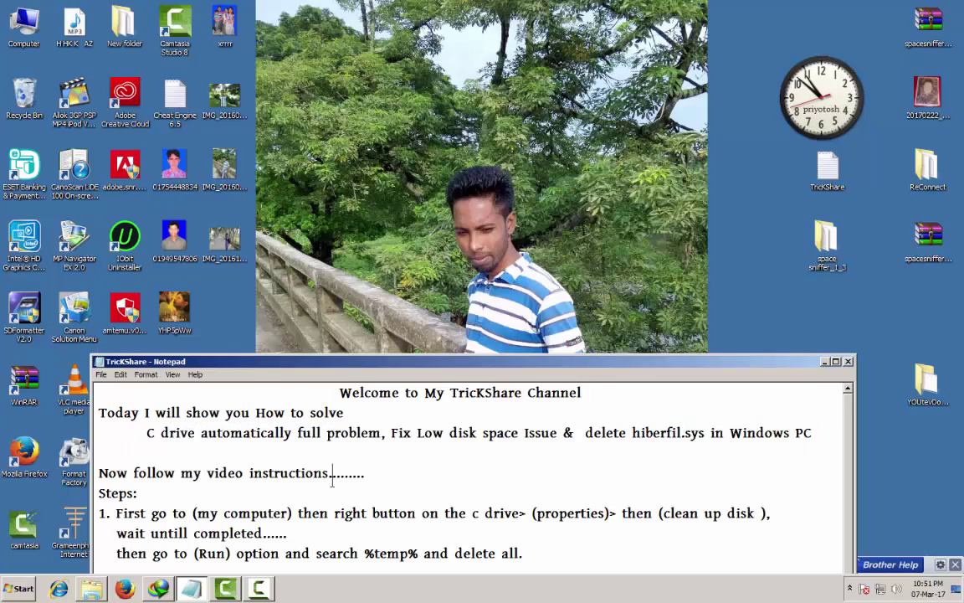
{"action": "left_click_drag", "start_coordinate": [99, 473], "coordinate": [388, 473]}
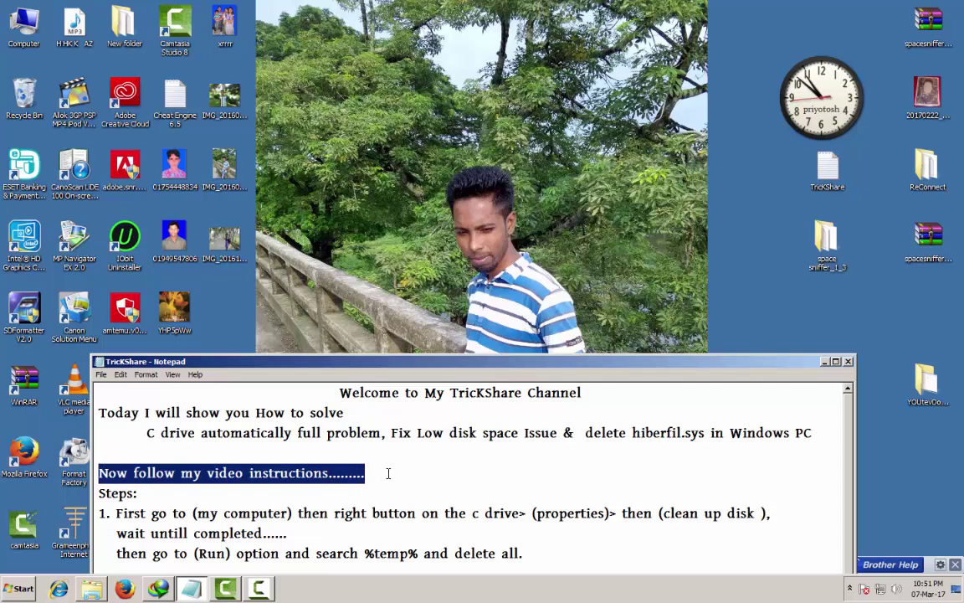
{"action": "scroll", "coordinate": [435, 418], "scroll_direction": "down", "scroll_amount": 1}
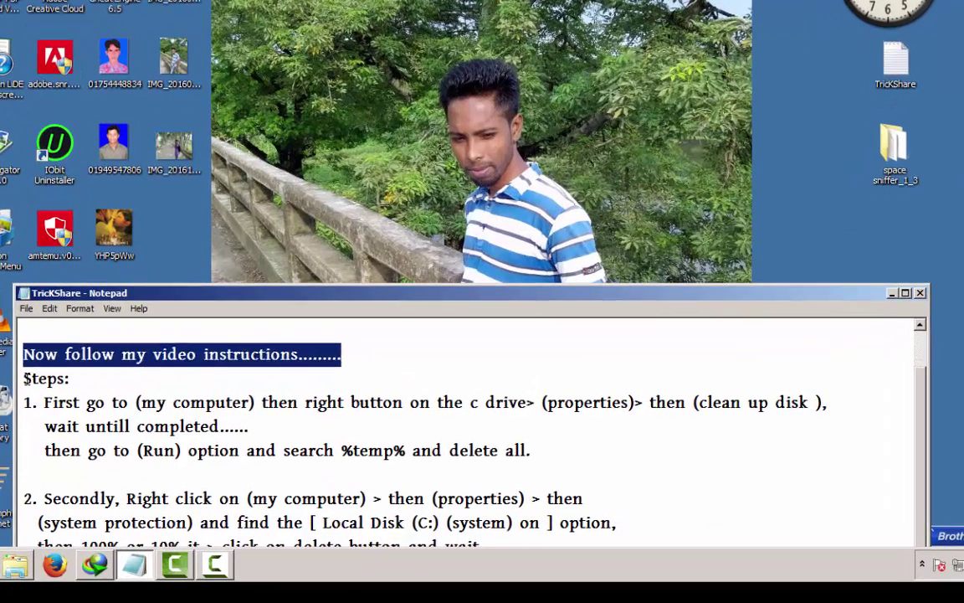
{"action": "left_click_drag", "start_coordinate": [98, 433], "coordinate": [181, 431]}
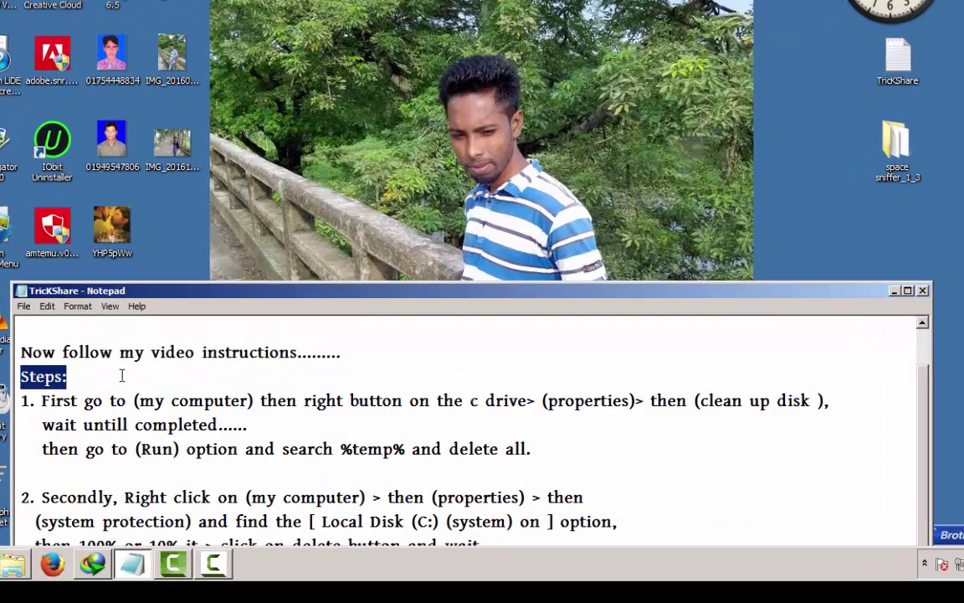
{"action": "left_click", "coordinate": [41, 400]}
{"action": "left_click_drag", "start_coordinate": [42, 400], "coordinate": [823, 445]}
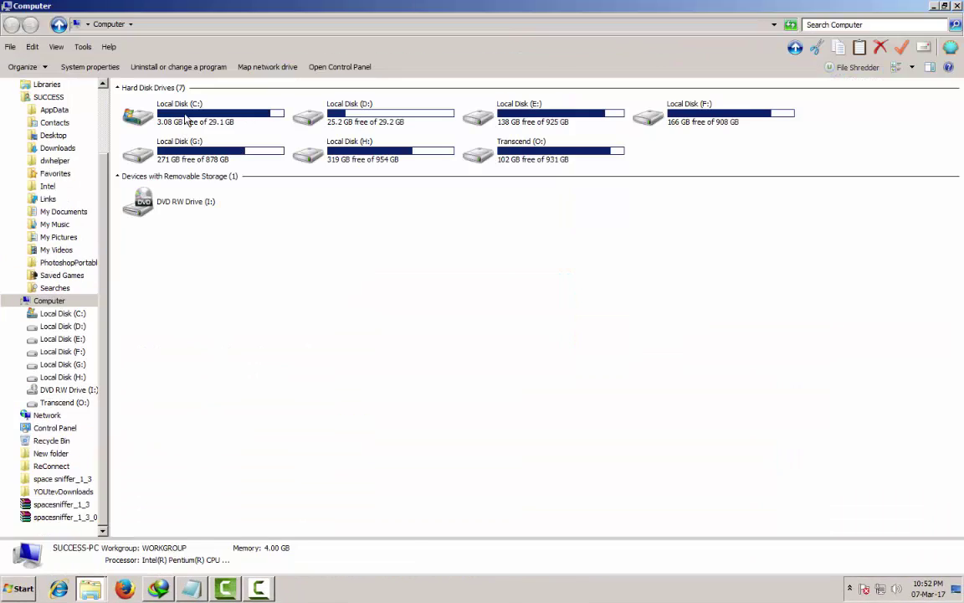
- Open the properties of Local Disk (C:) and start Disk Cleanup for the drive, following the notes
{"action": "right_click", "coordinate": [185, 117]}
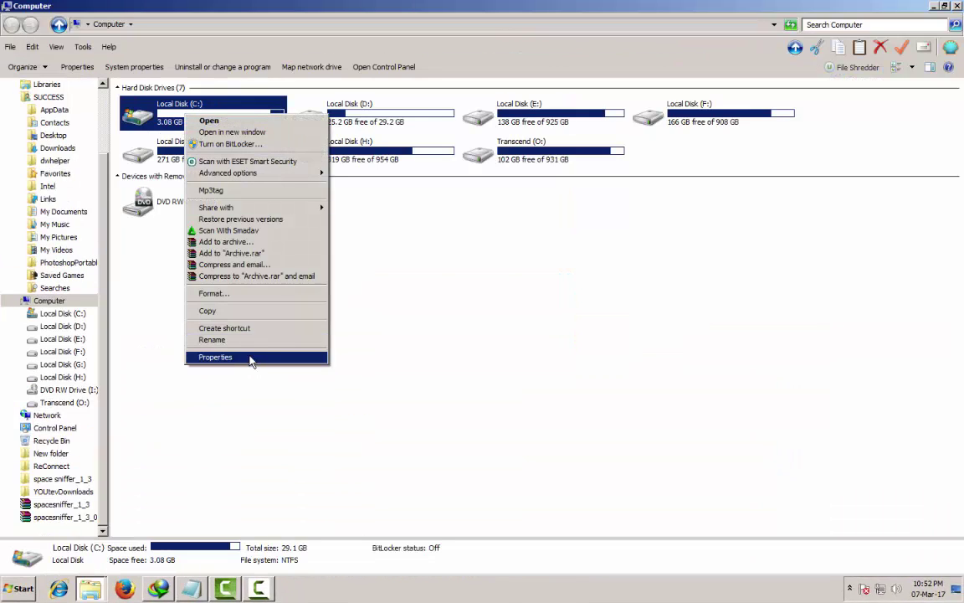
{"action": "left_click", "coordinate": [251, 358]}
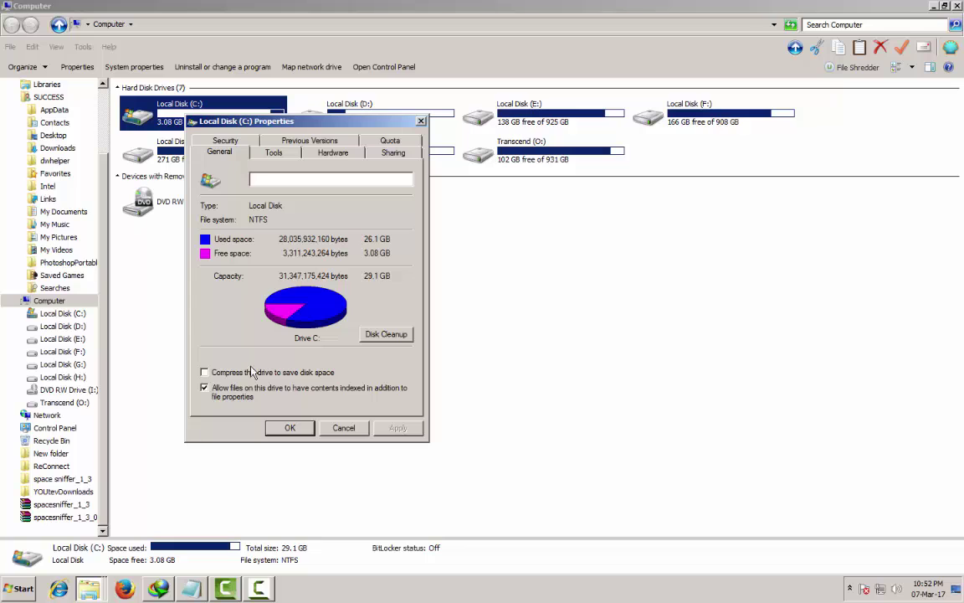
{"action": "left_click", "coordinate": [197, 589]}
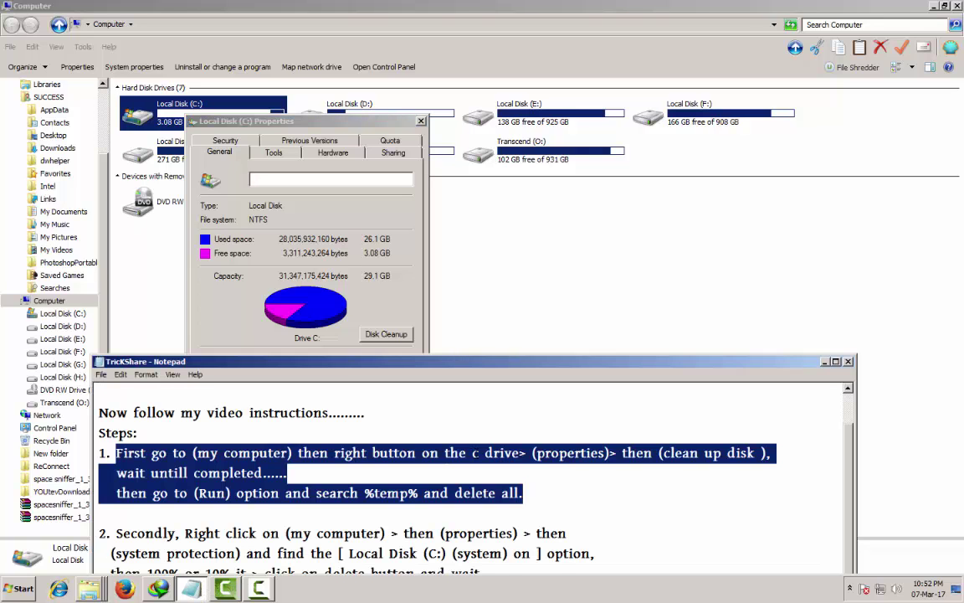
{"action": "left_click", "coordinate": [476, 452]}
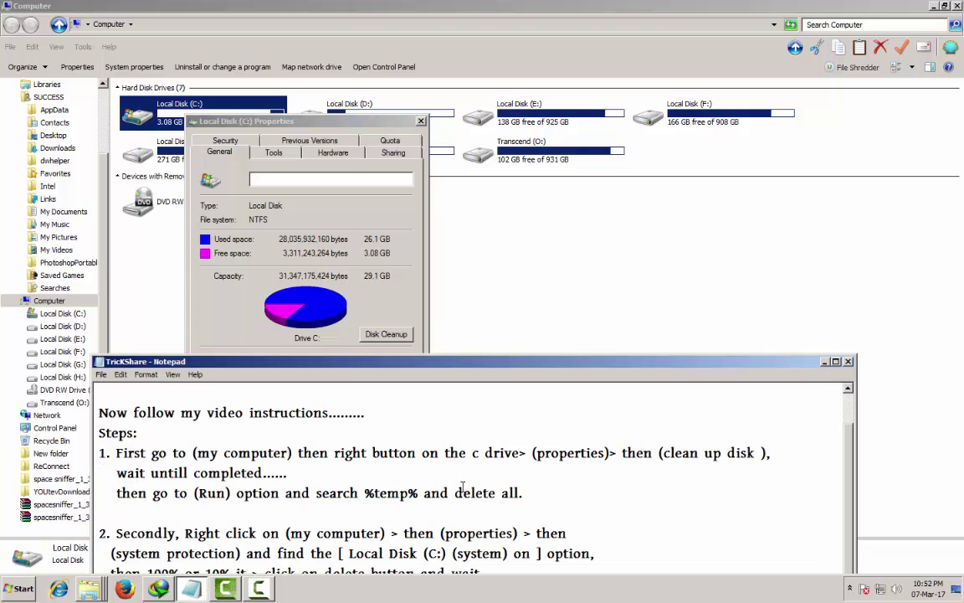
{"action": "left_click_drag", "start_coordinate": [533, 452], "coordinate": [753, 453]}
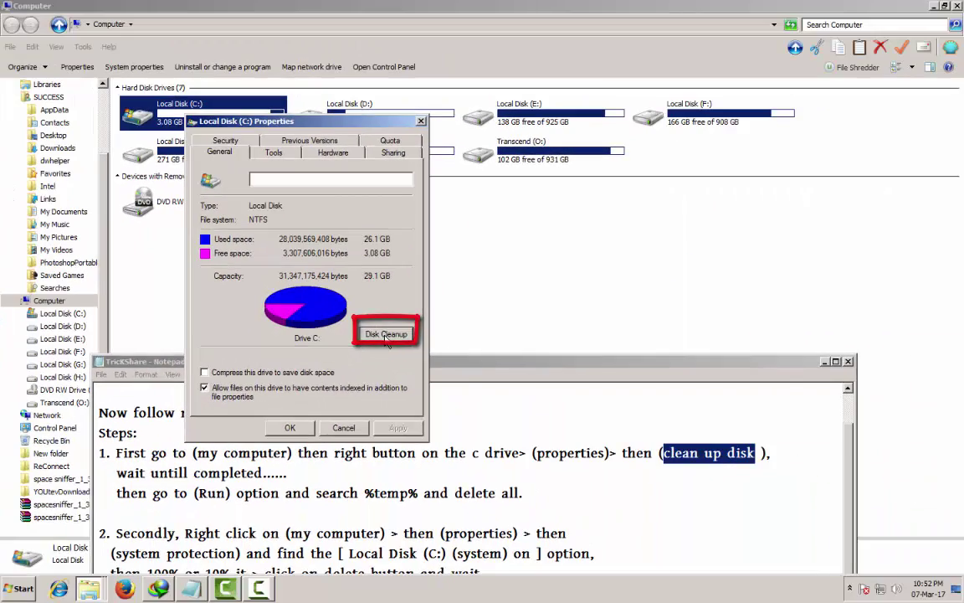
{"action": "left_click", "coordinate": [615, 423]}
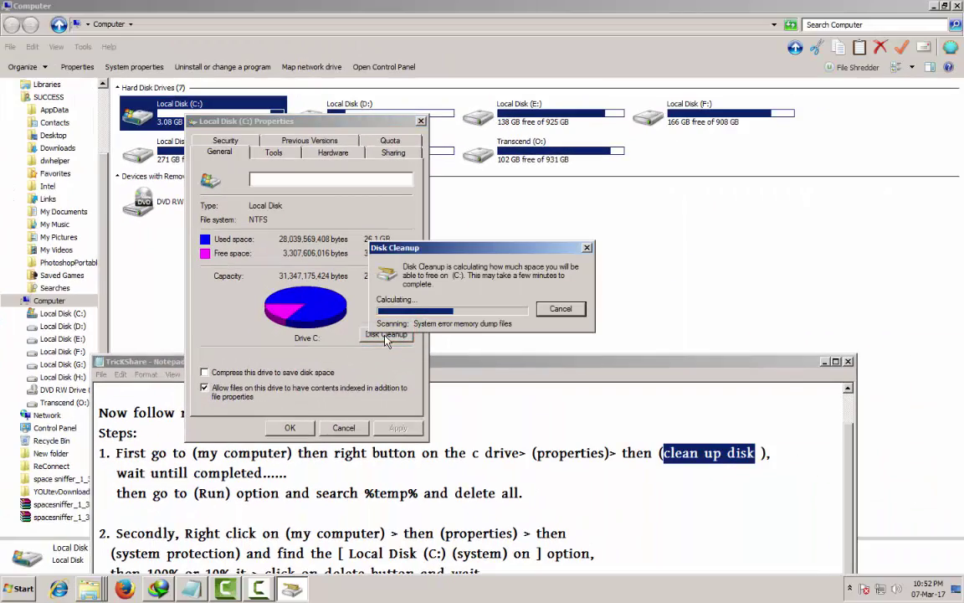
{"action": "left_click_drag", "start_coordinate": [117, 474], "coordinate": [287, 476]}
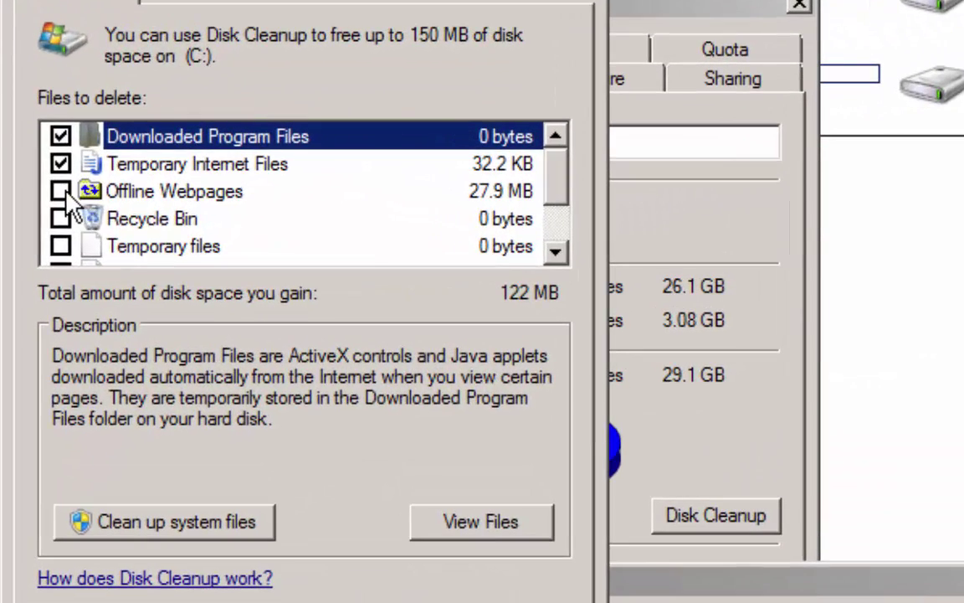
- Mark Offline Webpages, Recycle Bin and Temporary files for deletion and extend the cleanup scan to system files
{"action": "left_click", "coordinate": [69, 192]}
{"action": "left_click", "coordinate": [69, 217]}
{"action": "left_click", "coordinate": [69, 242]}
{"action": "mouse_move", "coordinate": [557, 185]}
{"action": "left_mouse_down"}
{"action": "mouse_move", "coordinate": [557, 233]}
{"action": "mouse_move", "coordinate": [568, 176]}
{"action": "left_mouse_up"}
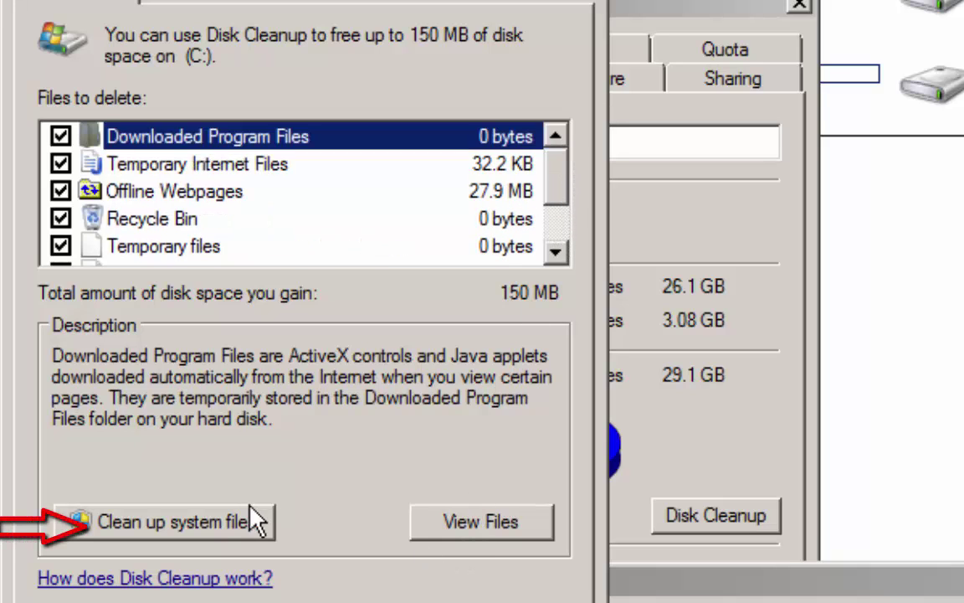
{"action": "left_click", "coordinate": [258, 529]}
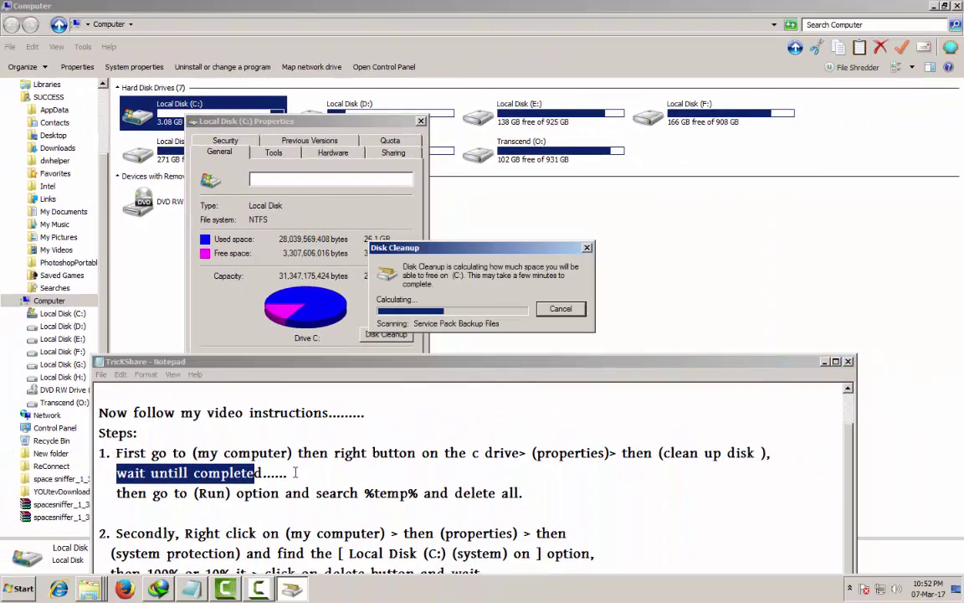
- Run the C: drive cleanup with permanent deletion of the selected files, and close the drive properties and Computer windows
{"action": "left_click_drag", "start_coordinate": [290, 480], "coordinate": [118, 475]}
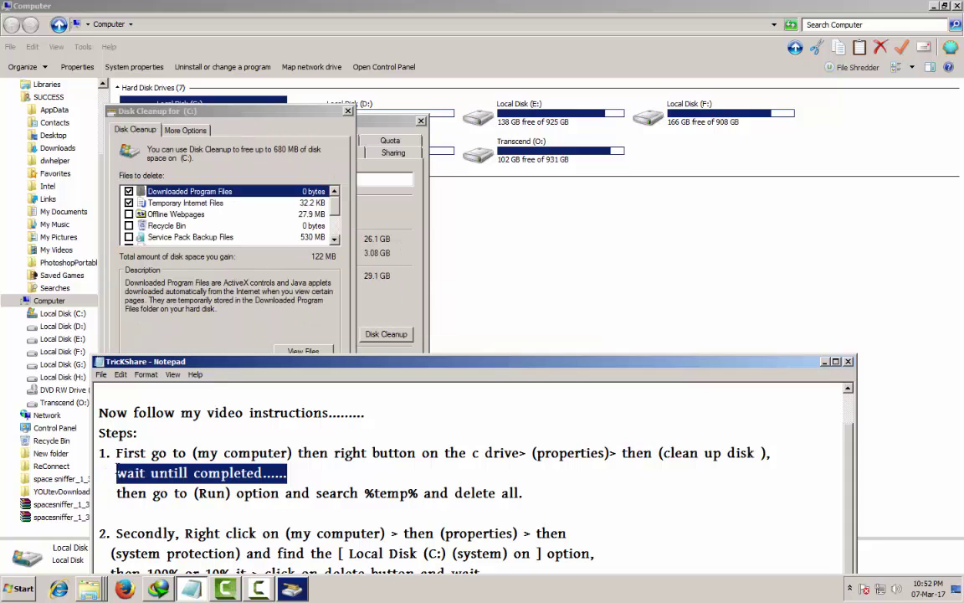
{"action": "left_click_drag", "start_coordinate": [332, 198], "coordinate": [361, 178]}
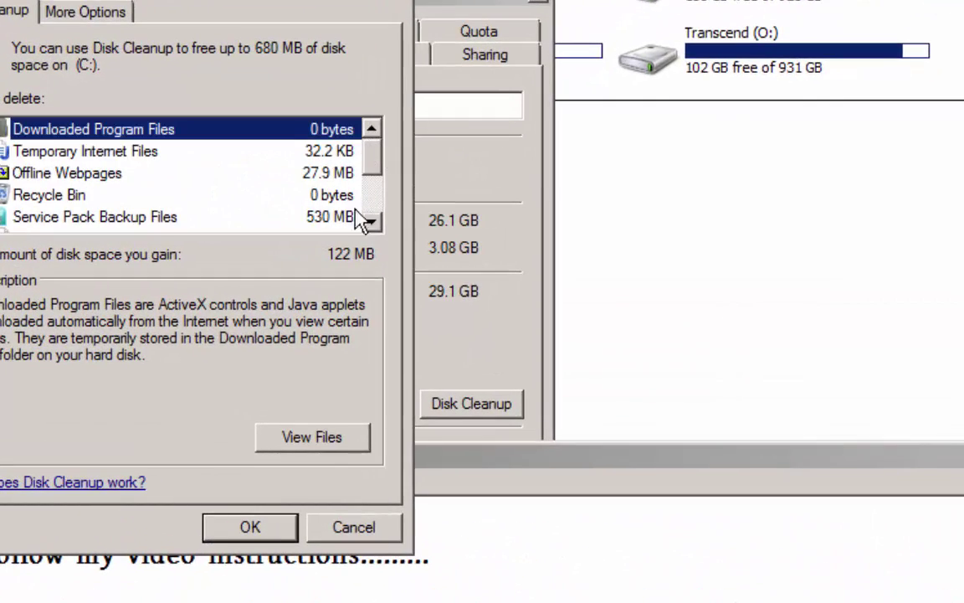
{"action": "left_click", "coordinate": [276, 526]}
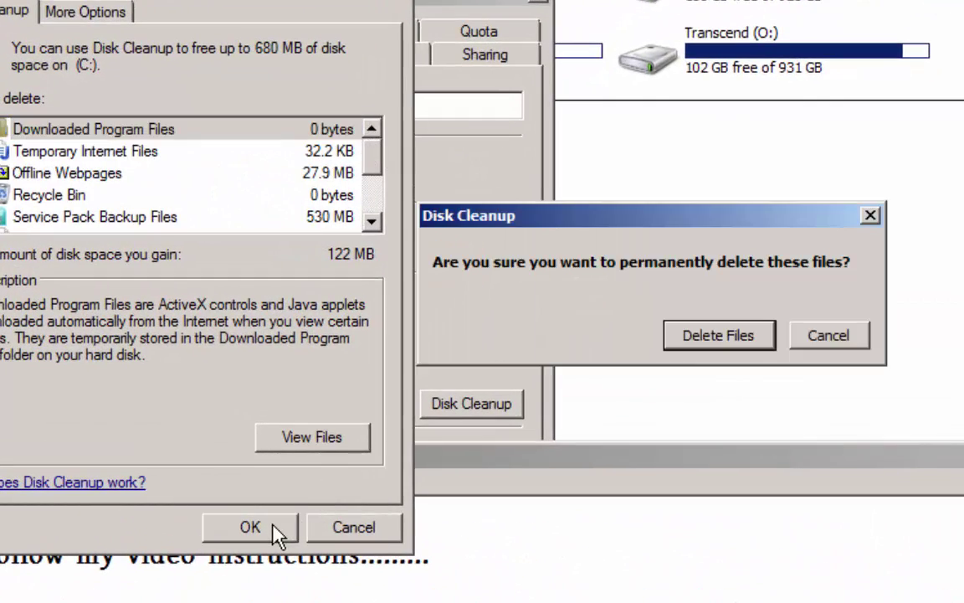
{"action": "left_click", "coordinate": [715, 342]}
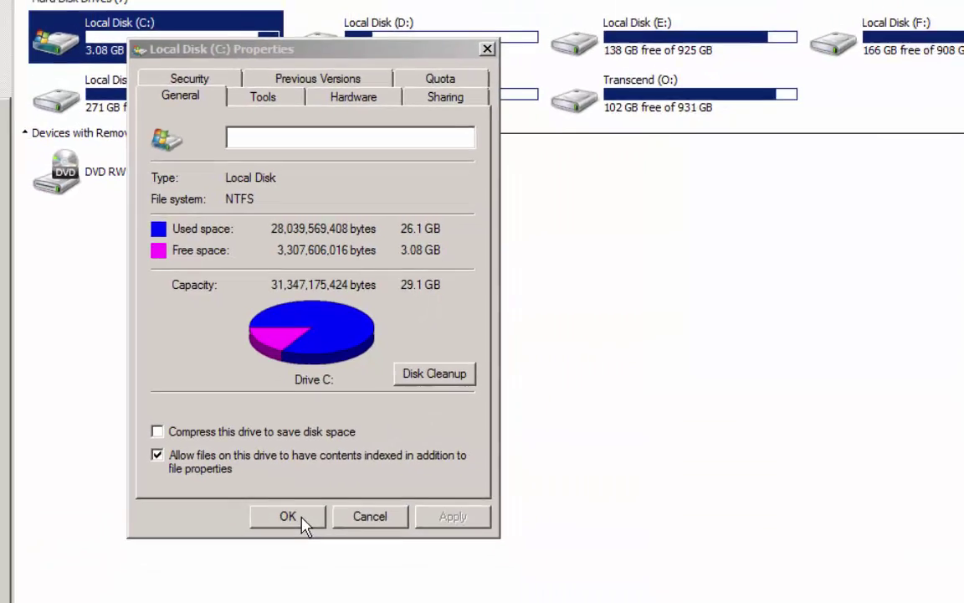
{"action": "left_click", "coordinate": [309, 585]}
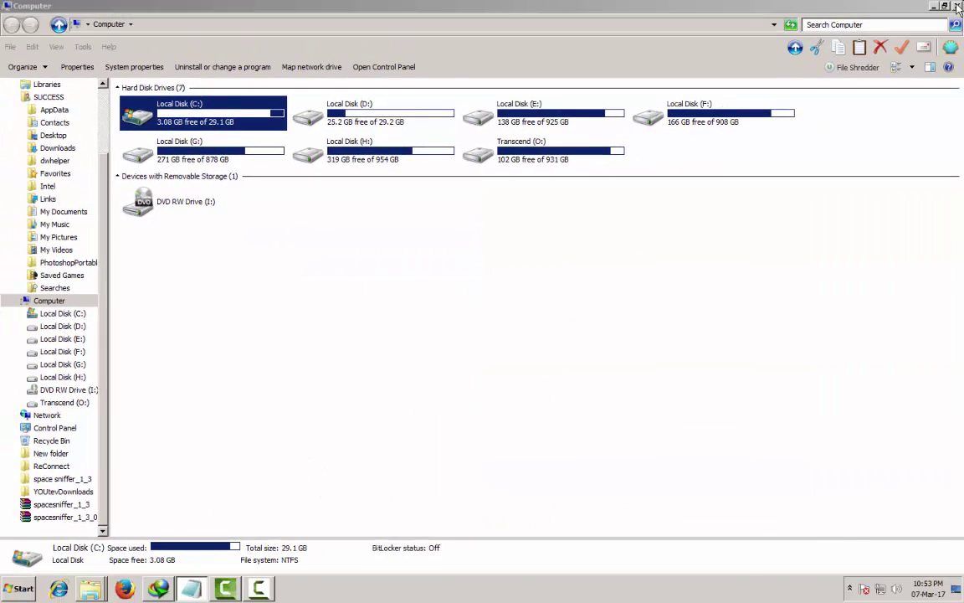
{"action": "left_click", "coordinate": [956, 6]}
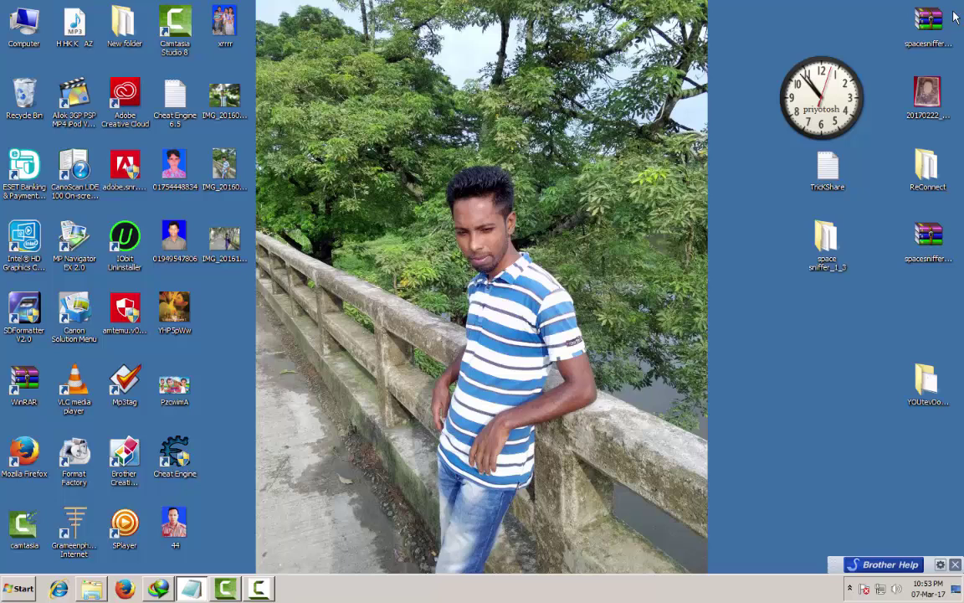
- Copy the text %temp% from the first instruction in the TricKShare notes
{"action": "left_click", "coordinate": [191, 591]}
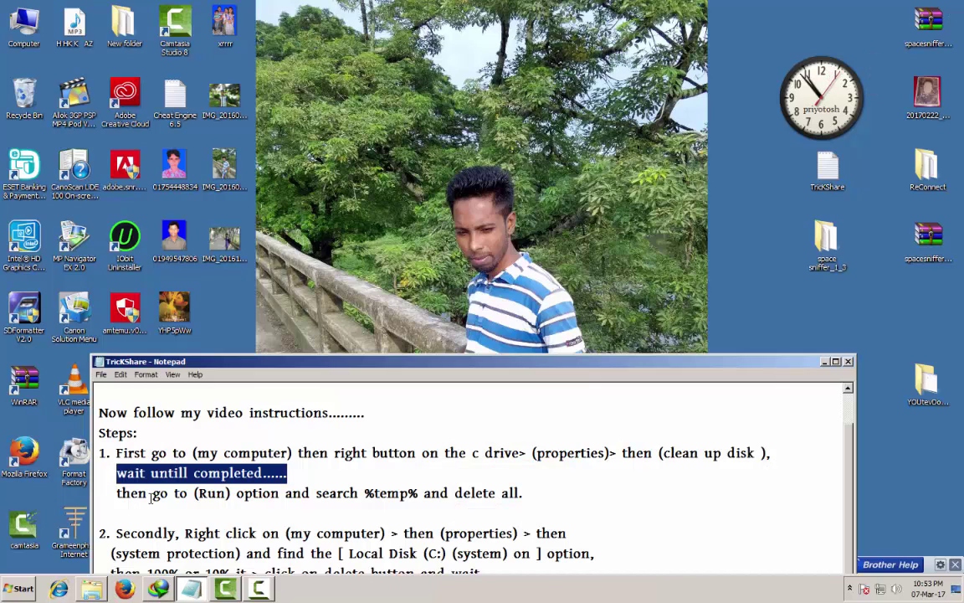
{"action": "left_click_drag", "start_coordinate": [151, 497], "coordinate": [231, 494]}
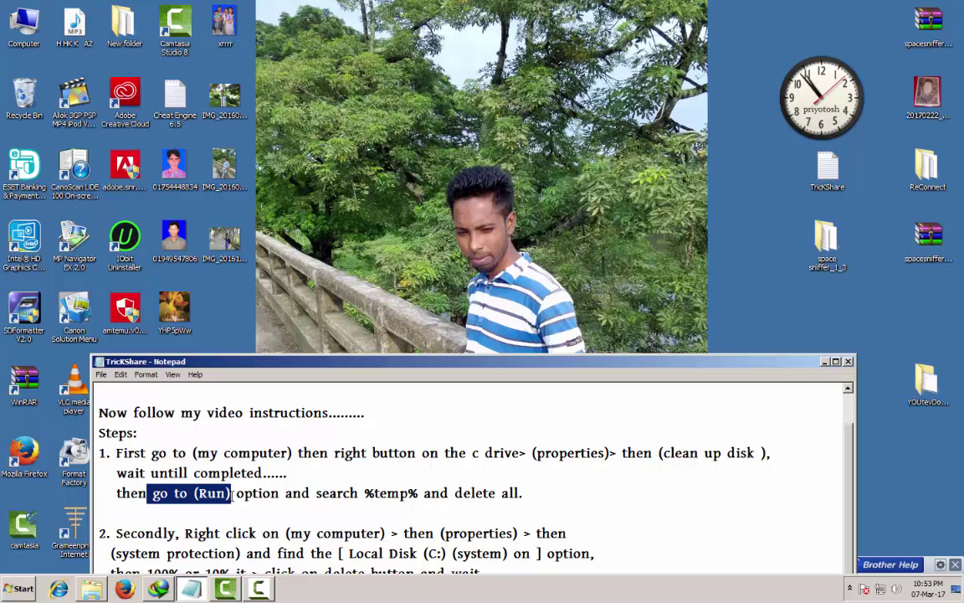
{"action": "left_click_drag", "start_coordinate": [366, 493], "coordinate": [419, 492]}
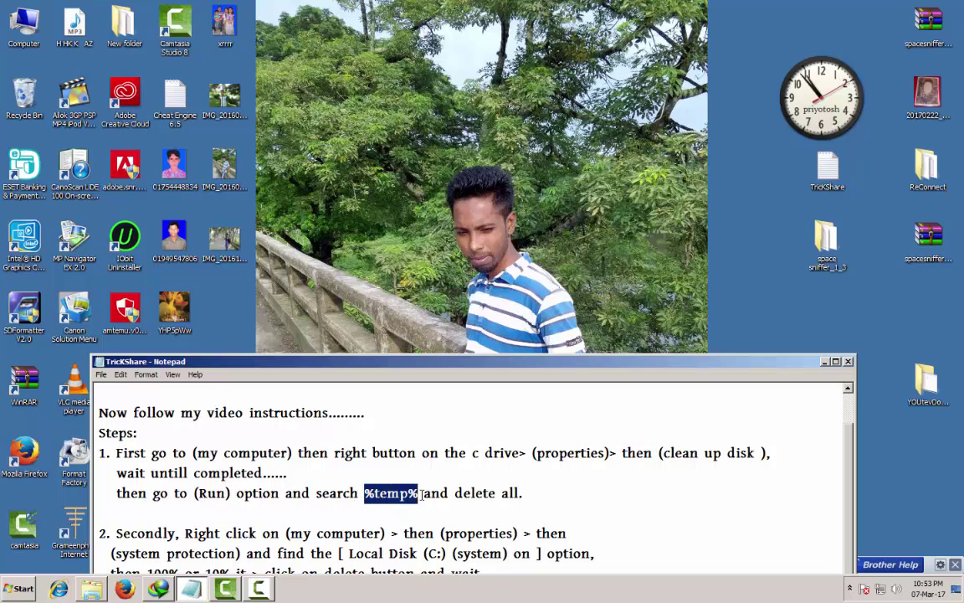
{"action": "right_click", "coordinate": [409, 493]}
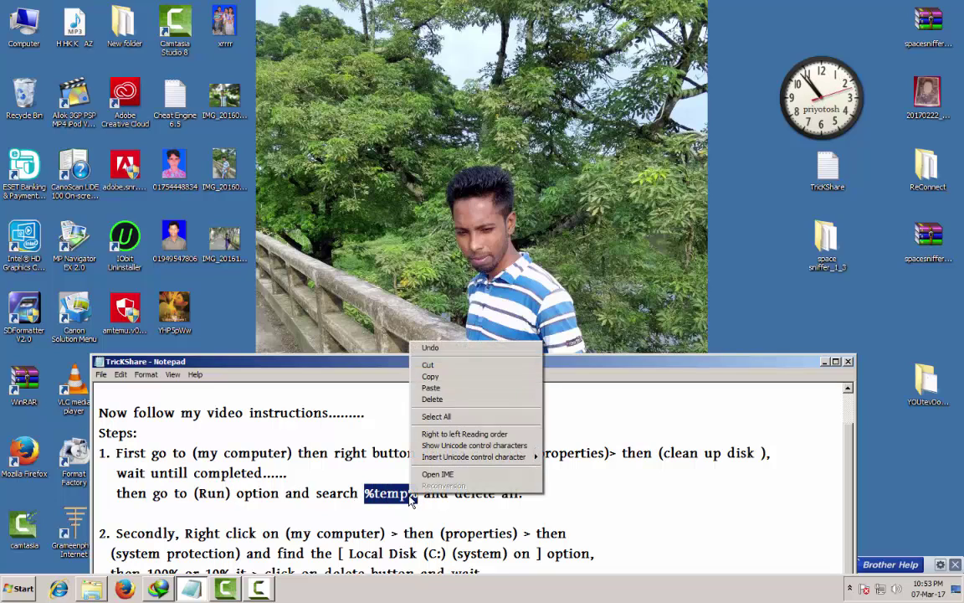
{"action": "left_click", "coordinate": [432, 378]}
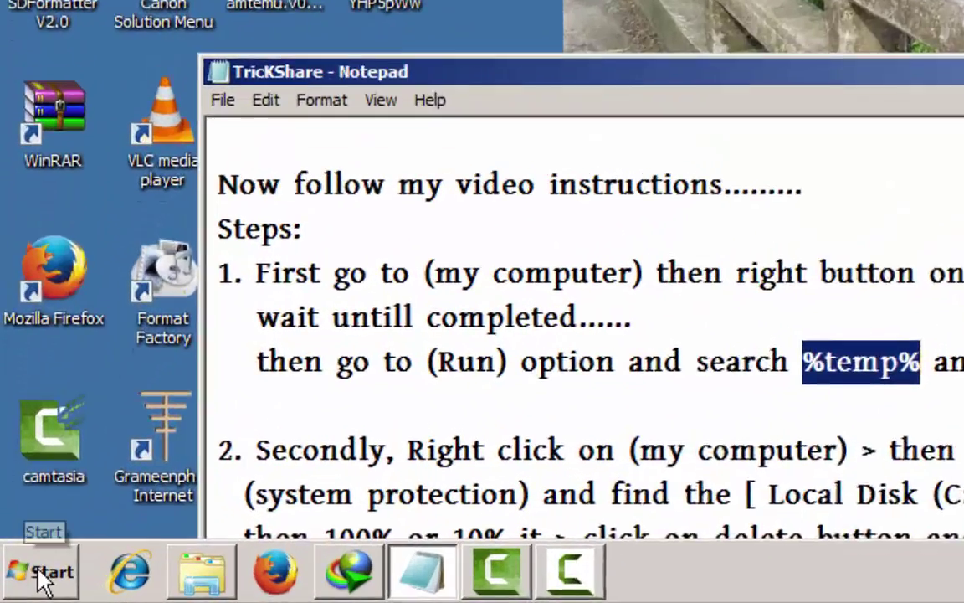
- Open the Temp folder by pasting %temp% into the Run dialog and executing it
{"action": "left_click", "coordinate": [18, 587]}
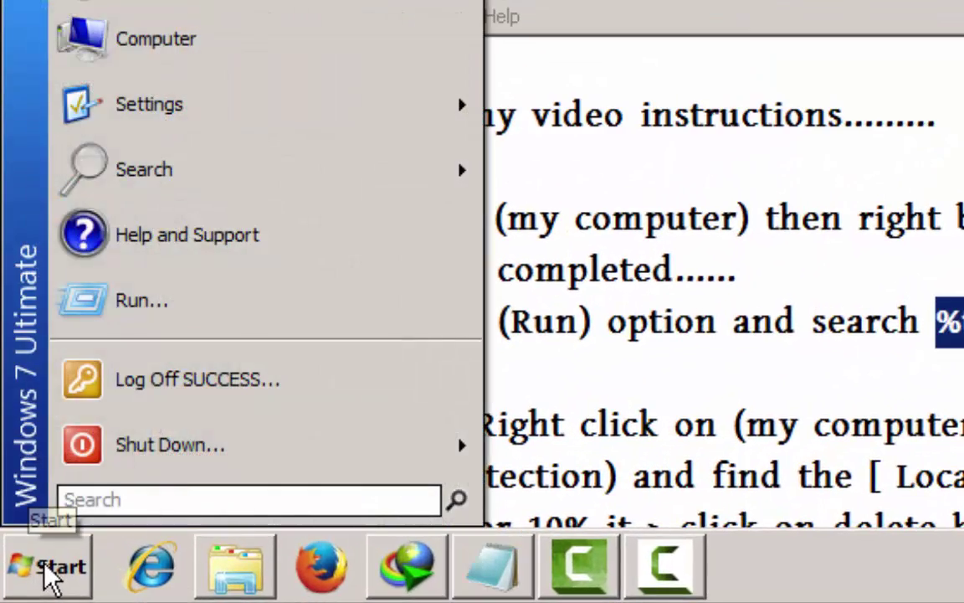
{"action": "left_click", "coordinate": [153, 301]}
{"action": "right_click", "coordinate": [201, 345]}
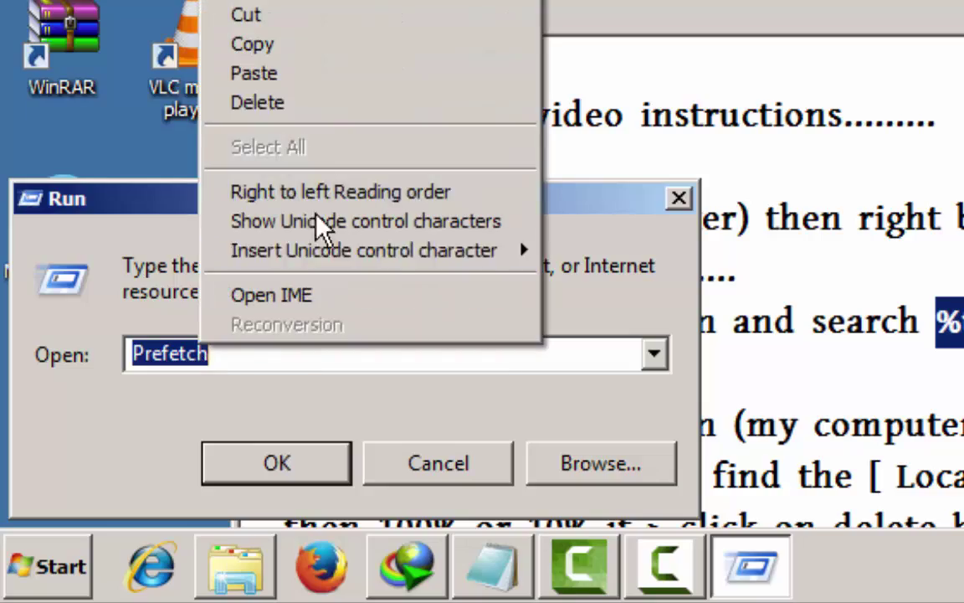
{"action": "left_click", "coordinate": [303, 74]}
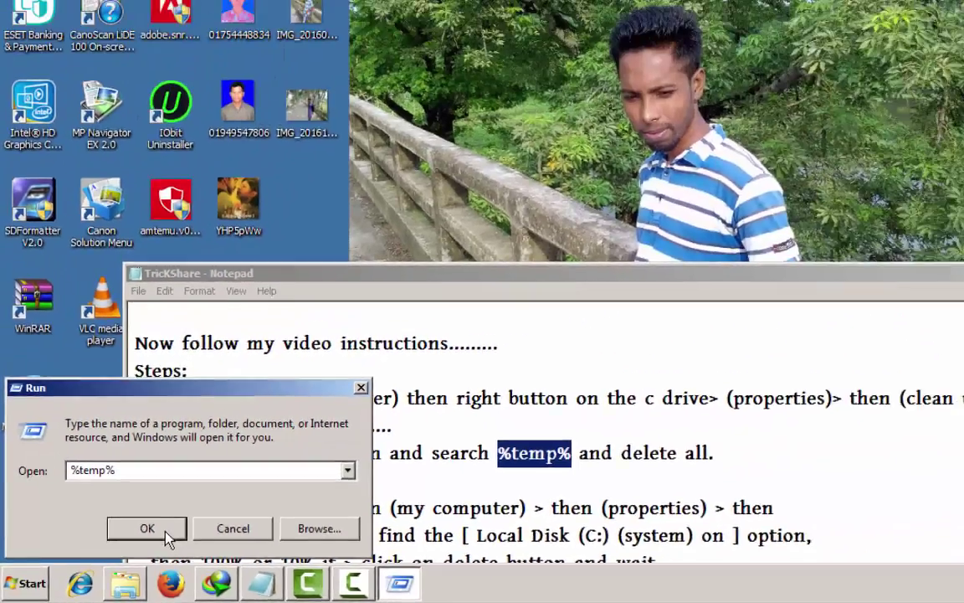
{"action": "left_click", "coordinate": [276, 463]}
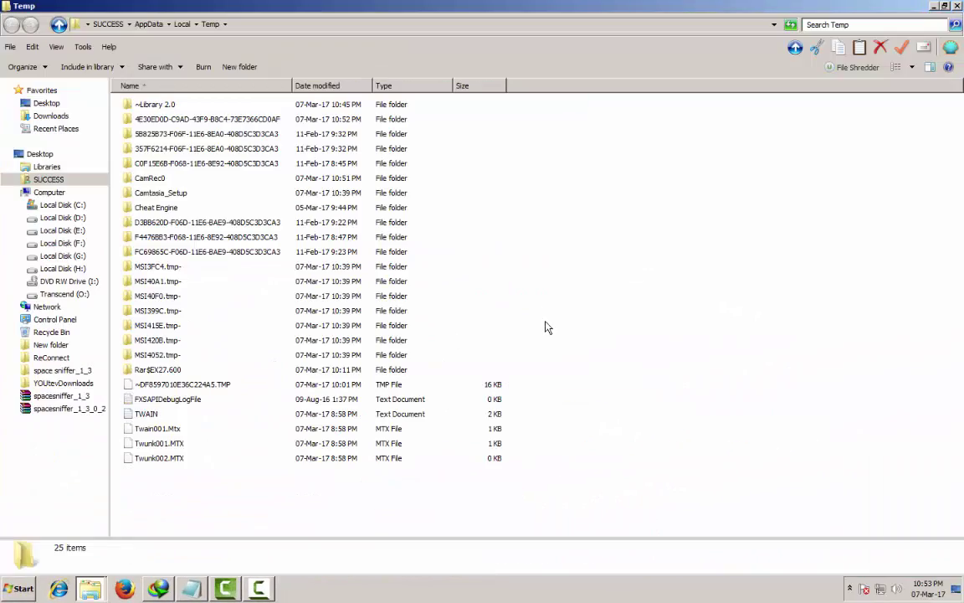
- Delete all items in the Temp folder to the Recycle Bin, continuing past sharing warnings and skipping folders that cannot be deleted
{"action": "left_click_drag", "start_coordinate": [140, 501], "coordinate": [141, 114]}
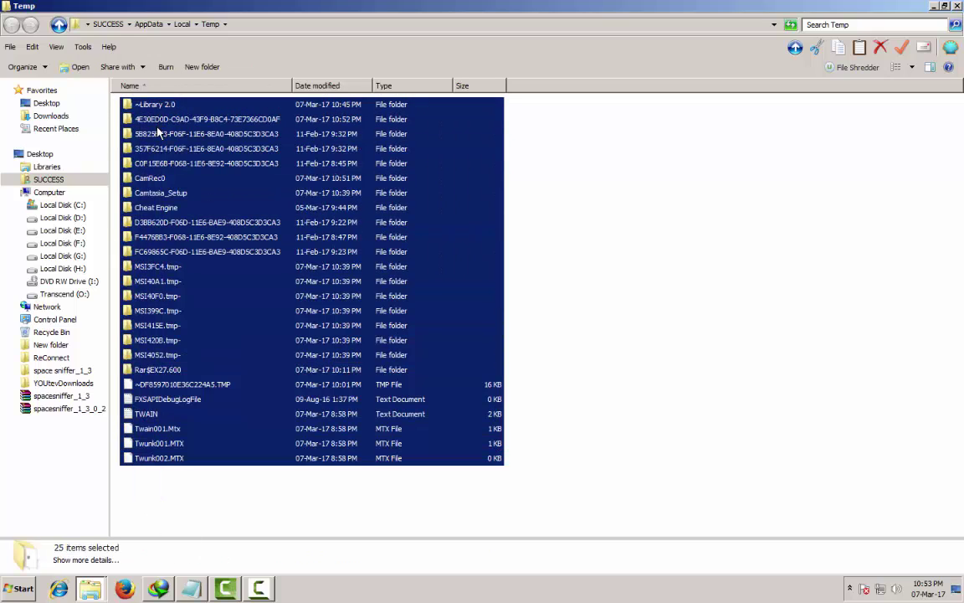
{"action": "right_click", "coordinate": [158, 128]}
{"action": "left_click", "coordinate": [179, 329]}
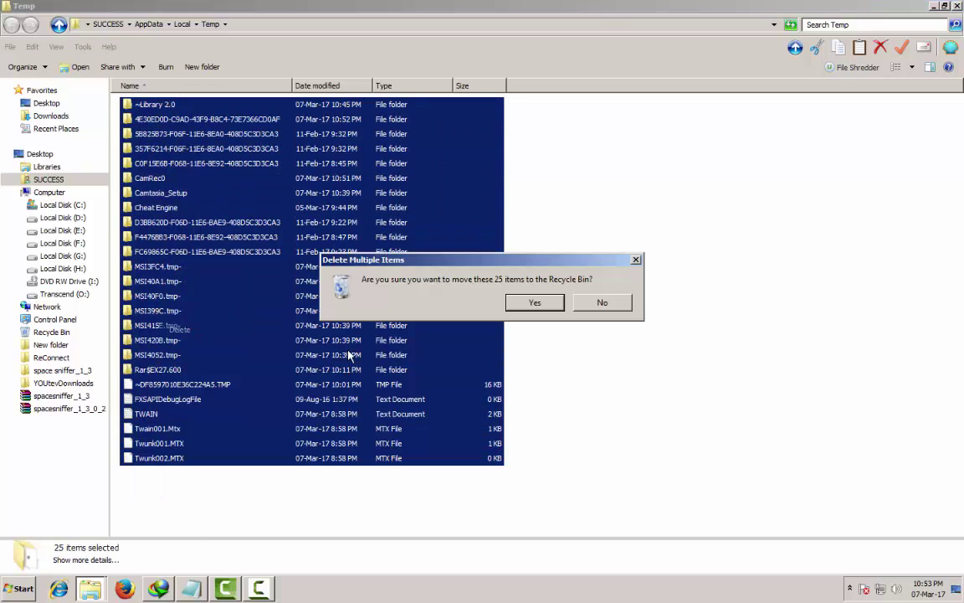
{"action": "left_click", "coordinate": [532, 301]}
{"action": "left_click", "coordinate": [525, 328]}
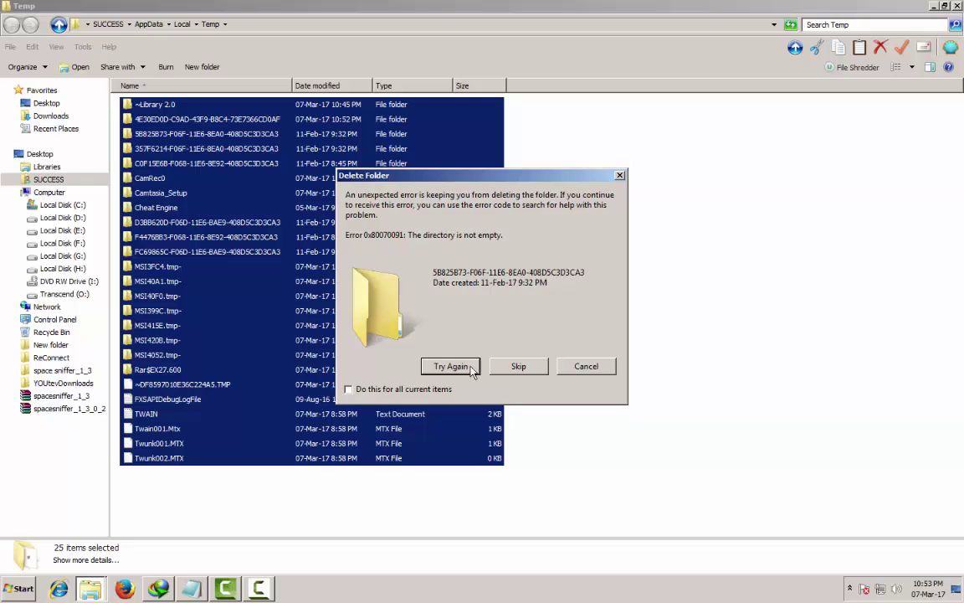
{"action": "left_click", "coordinate": [518, 366]}
{"action": "left_click", "coordinate": [524, 328]}
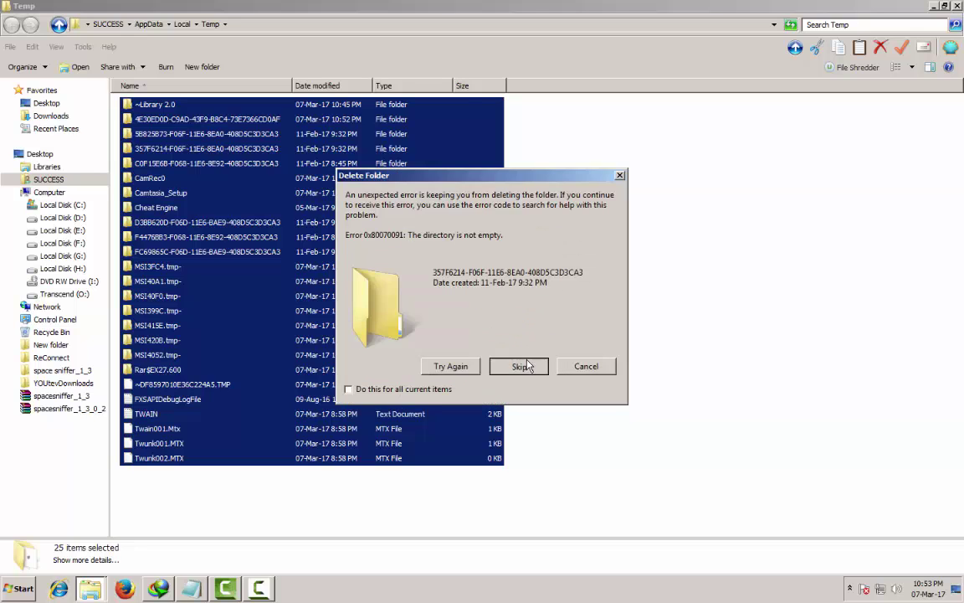
{"action": "left_click", "coordinate": [519, 366]}
{"action": "left_click", "coordinate": [525, 328]}
{"action": "left_click", "coordinate": [519, 366]}
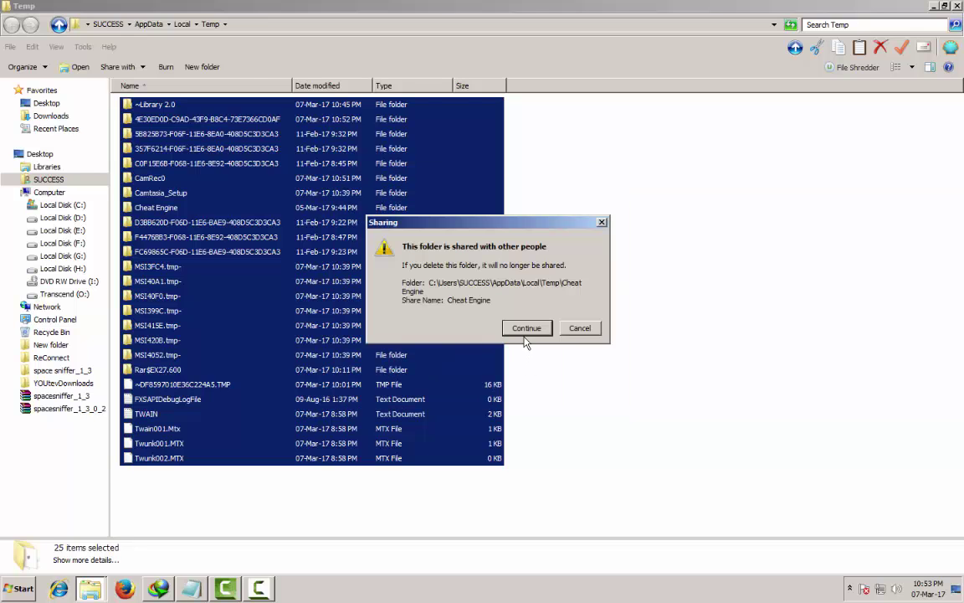
{"action": "left_click", "coordinate": [524, 328]}
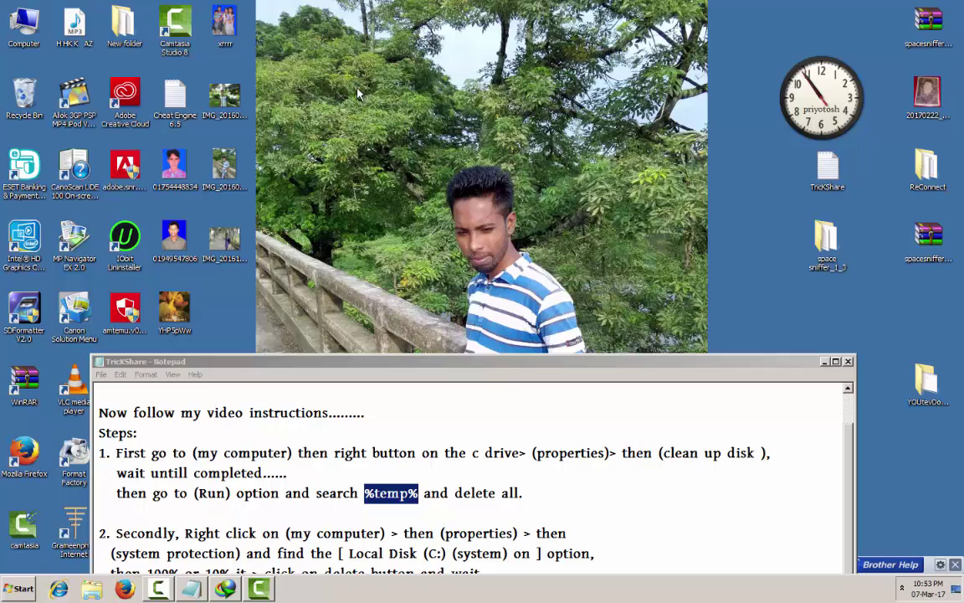
- Reopen the Temp folder by running %temp% again
{"action": "key", "text": "super"}
{"action": "key", "text": "r"}
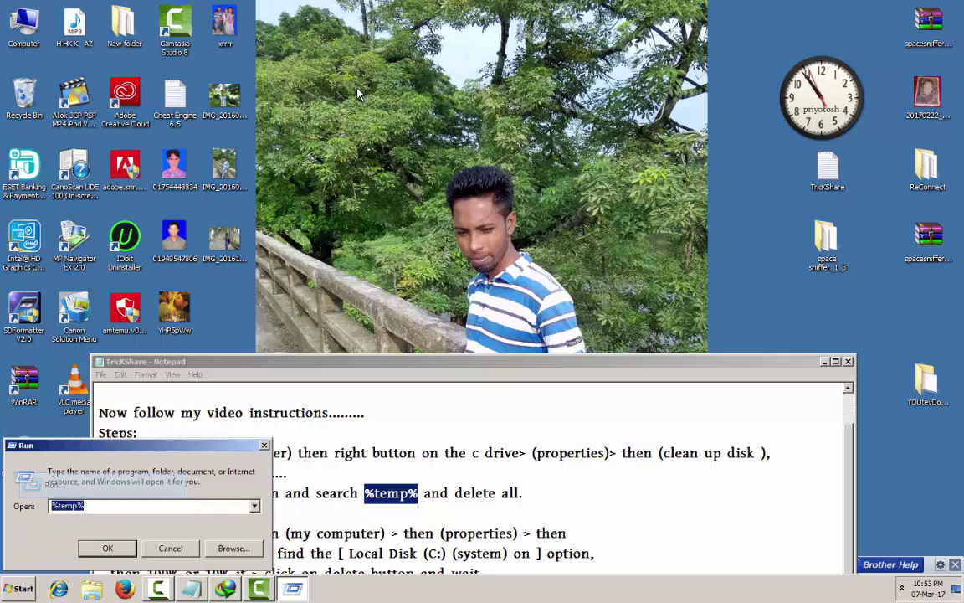
{"action": "key", "text": "Return"}
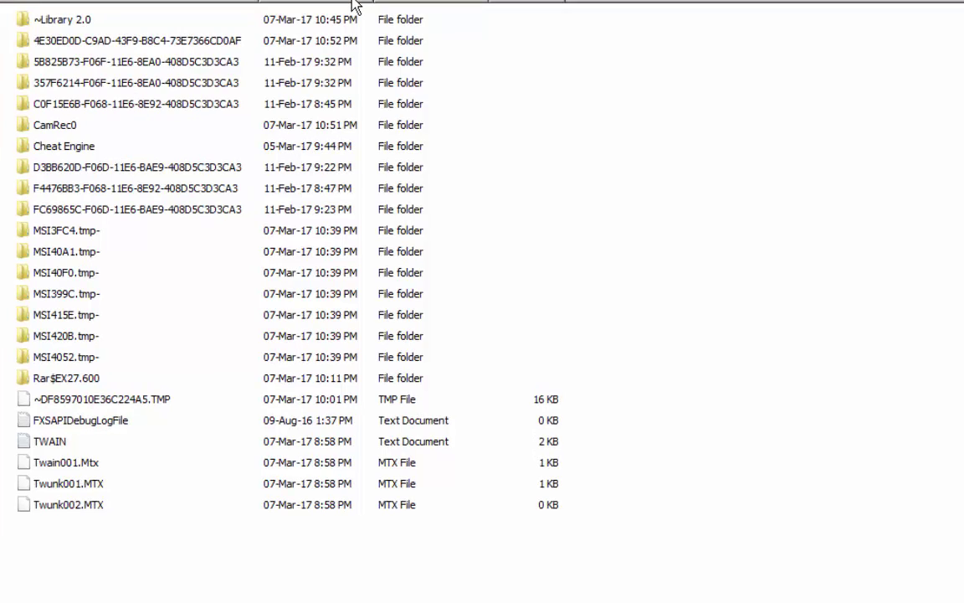
- Delete the loose files from ~DF8597010E36C224A5.TMP through Twunk002.MTX in the Temp folder, cancelling for the file in use
{"action": "left_click_drag", "start_coordinate": [112, 536], "coordinate": [62, 406]}
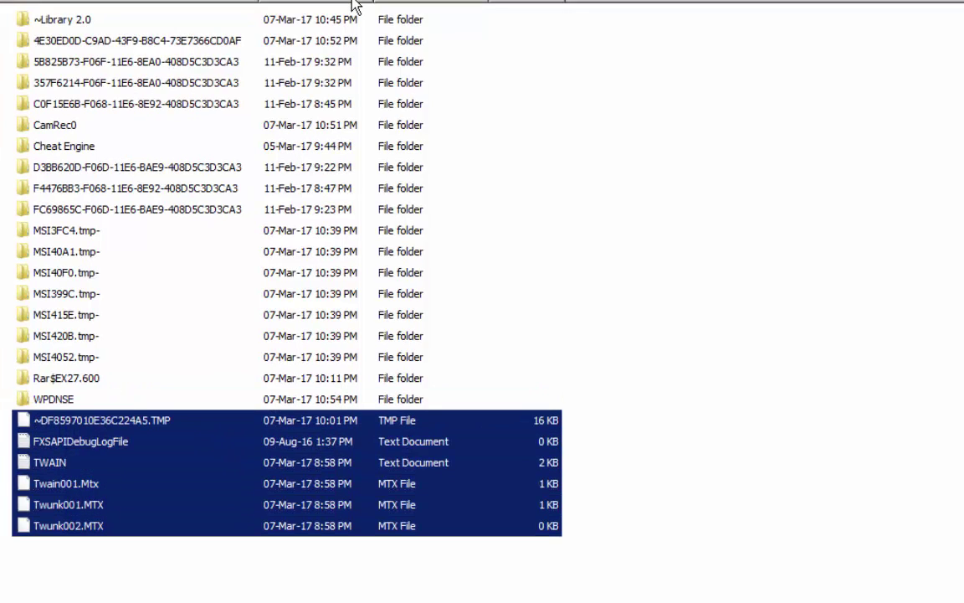
{"action": "key", "text": "Delete"}
{"action": "key", "text": "Return"}
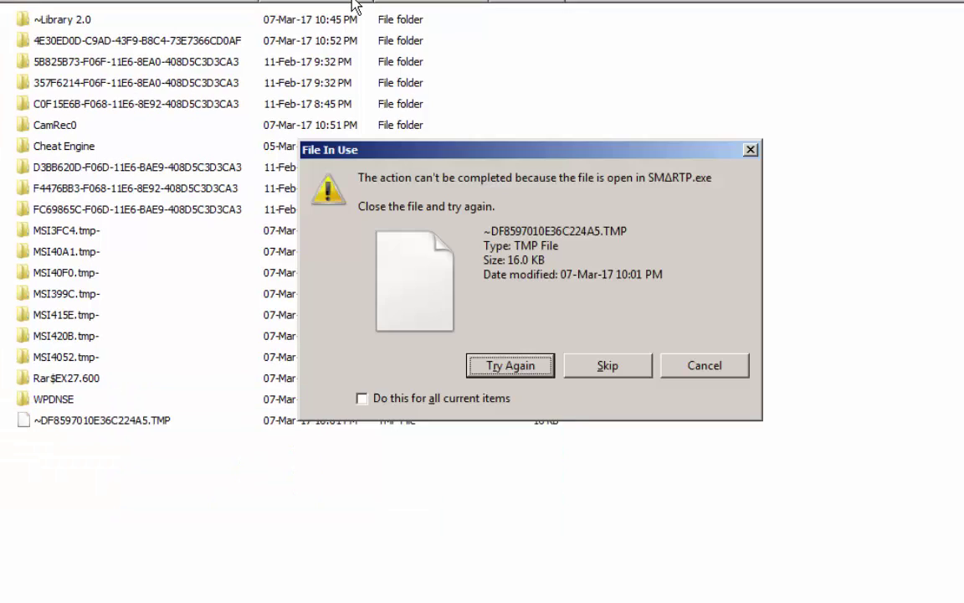
{"action": "key", "text": "Escape"}
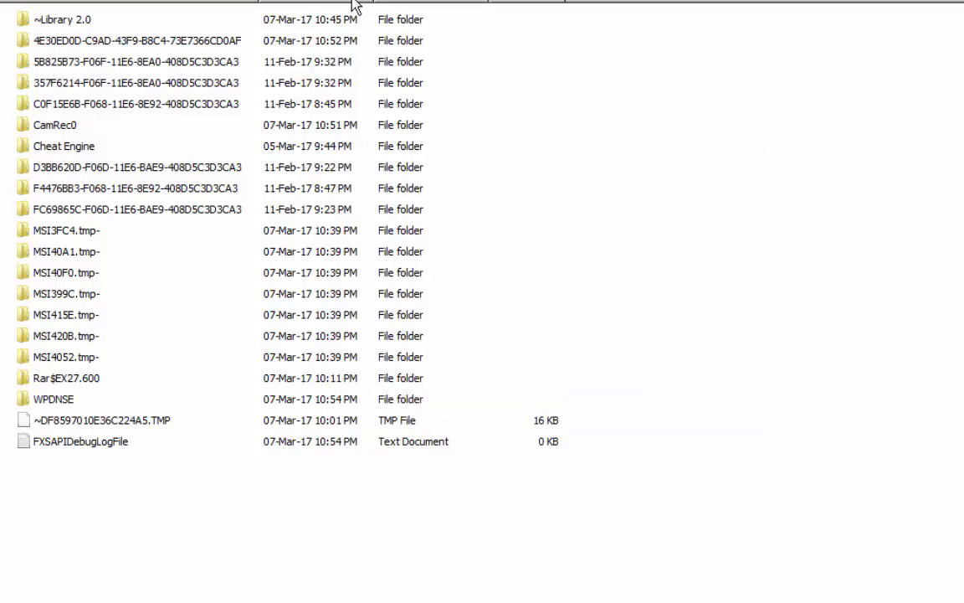
- Delete the six consecutive MSI folders from MSI3FC4.tmp- through MSI420B.tmp-
{"action": "key", "text": "shift+Down"}
{"action": "key", "text": "shift+Down"}
{"action": "key", "text": "shift+Down"}
{"action": "key", "text": "shift+Down"}
{"action": "key", "text": "shift+Down"}
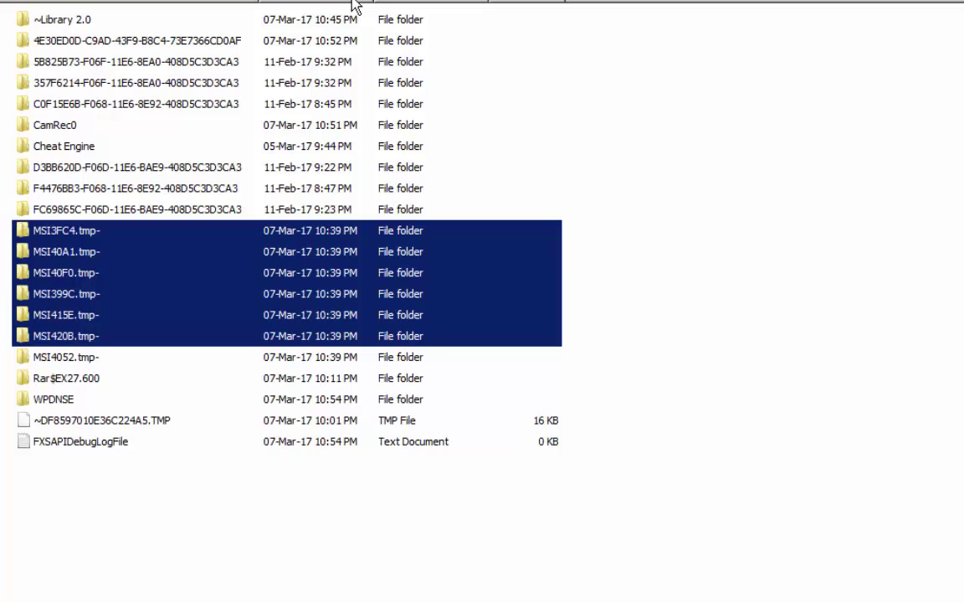
{"action": "key", "text": "Delete"}
{"action": "key", "text": "Return"}
- Try to delete the folder beginning FC69865C together with MSI4052.tmp-, Rar$EX27.600 and WPDNSE
{"action": "key", "text": "shift+Down"}
{"action": "key", "text": "shift+Down"}
{"action": "key", "text": "shift+Down"}
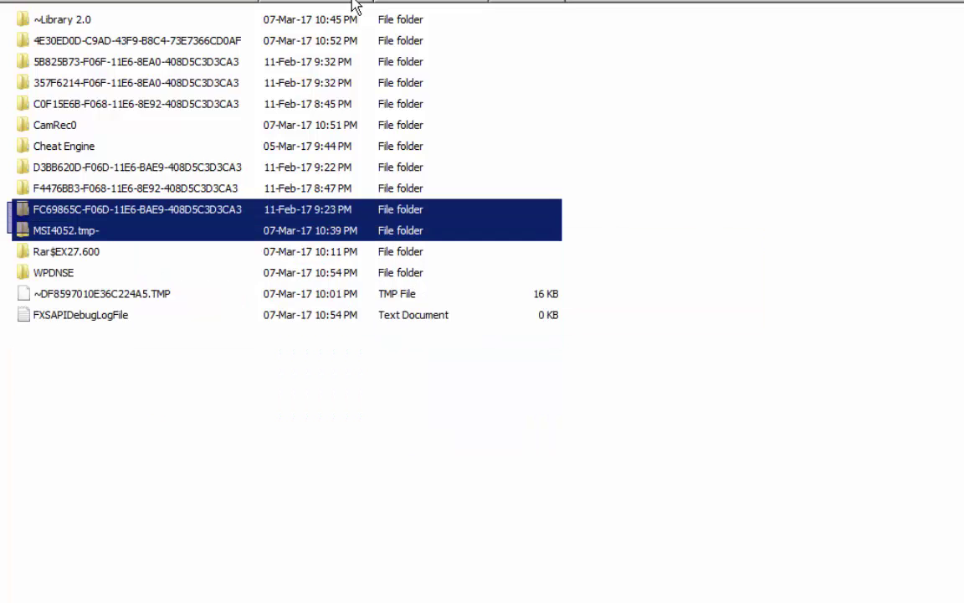
{"action": "key", "text": "Delete"}
{"action": "key", "text": "Return"}
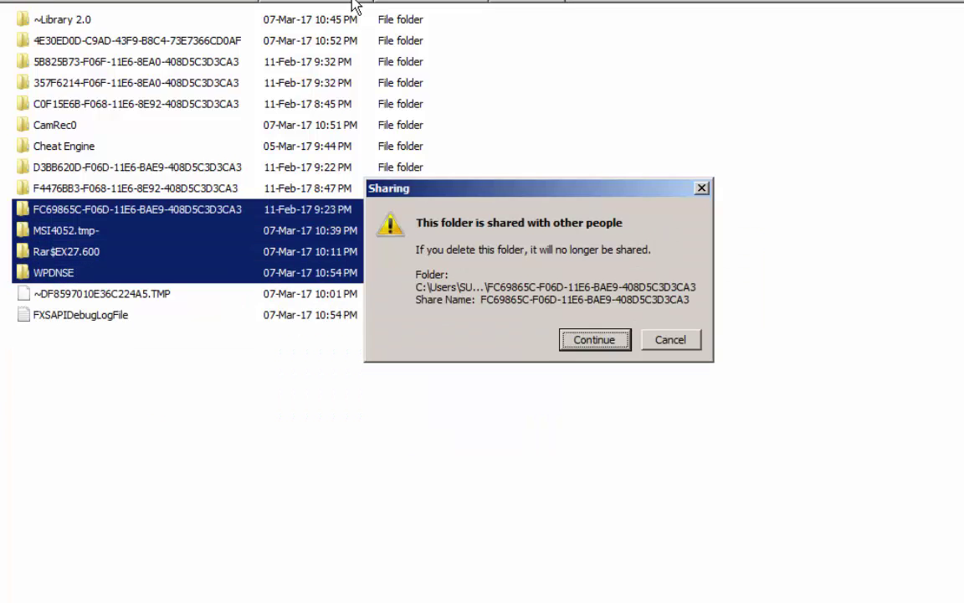
{"action": "key", "text": "Return"}
{"action": "key", "text": "Tab"}
{"action": "key", "text": "Tab"}
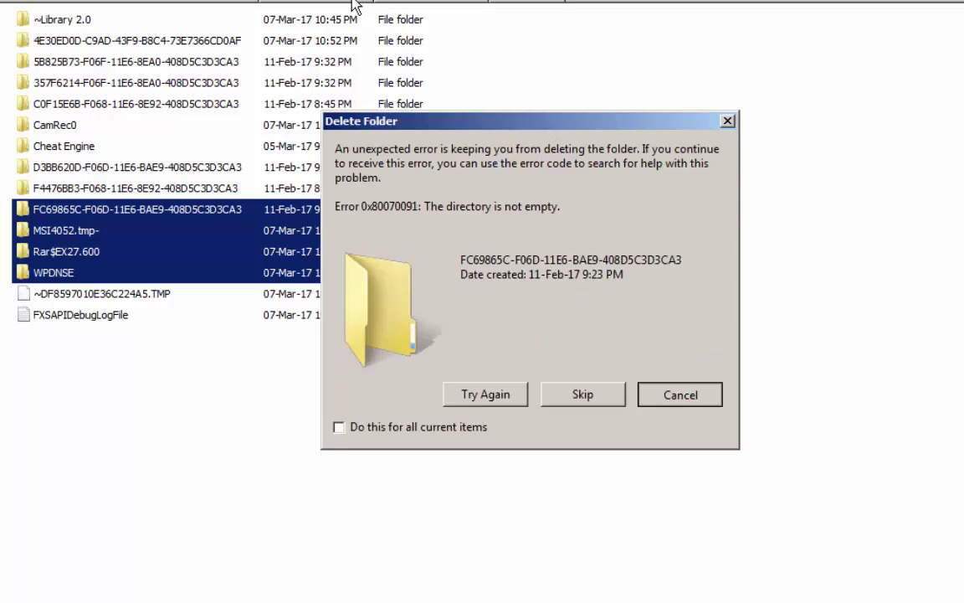
{"action": "key", "text": "Return"}
- Delete the WPDNSE, Rar$EX27.600 and MSI4052.tmp- folders one at a time
{"action": "key", "text": "Up"}
{"action": "key", "text": "Down"}
{"action": "key", "text": "Delete"}
{"action": "key", "text": "Return"}
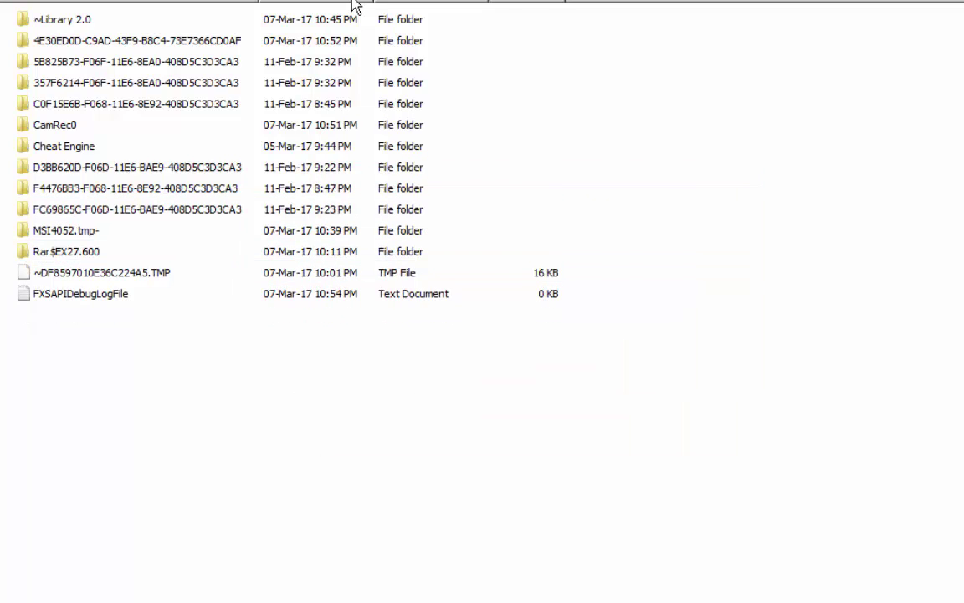
{"action": "key", "text": "Up"}
{"action": "key", "text": "Delete"}
{"action": "key", "text": "Return"}
{"action": "key", "text": "Up"}
{"action": "key", "text": "Delete"}
{"action": "key", "text": "Return"}
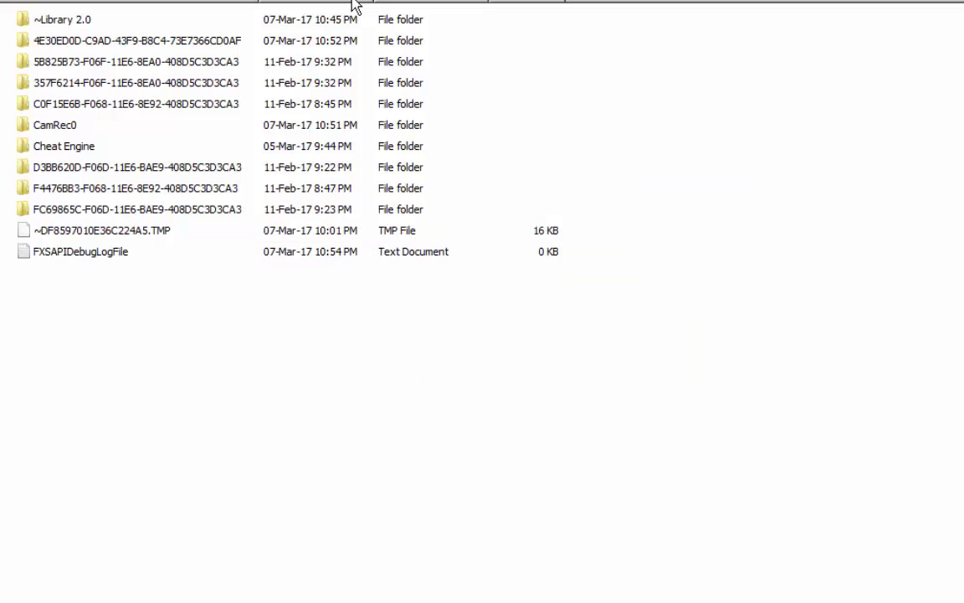
- Try to delete the shared folders beginning FC69865C, F4476BB3 and D3BB620D one at a time
{"action": "key", "text": "Up"}
{"action": "key", "text": "Delete"}
{"action": "key", "text": "Return"}
{"action": "key", "text": "Return"}
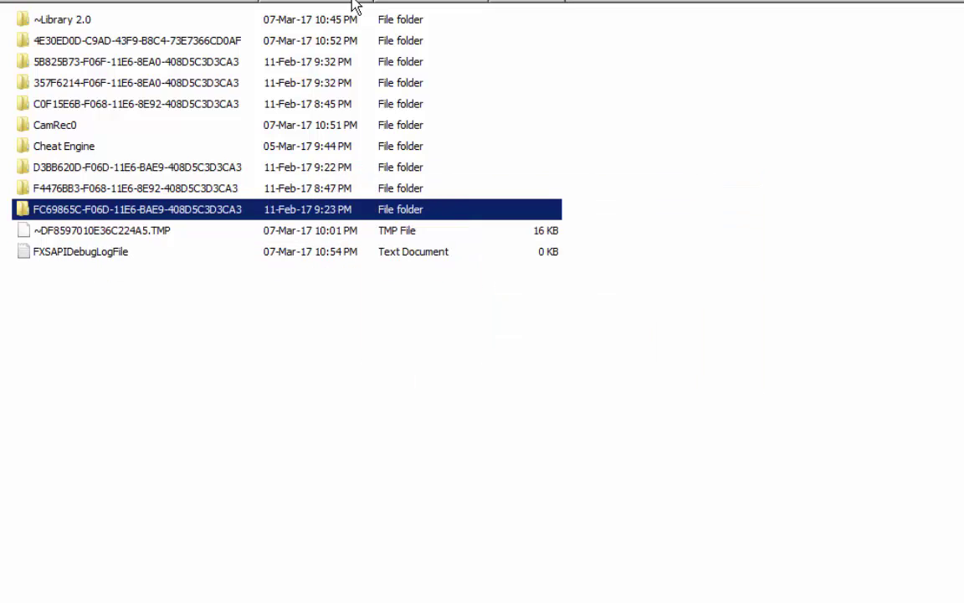
{"action": "key", "text": "Up"}
{"action": "key", "text": "Delete"}
{"action": "key", "text": "Return"}
{"action": "key", "text": "Tab"}
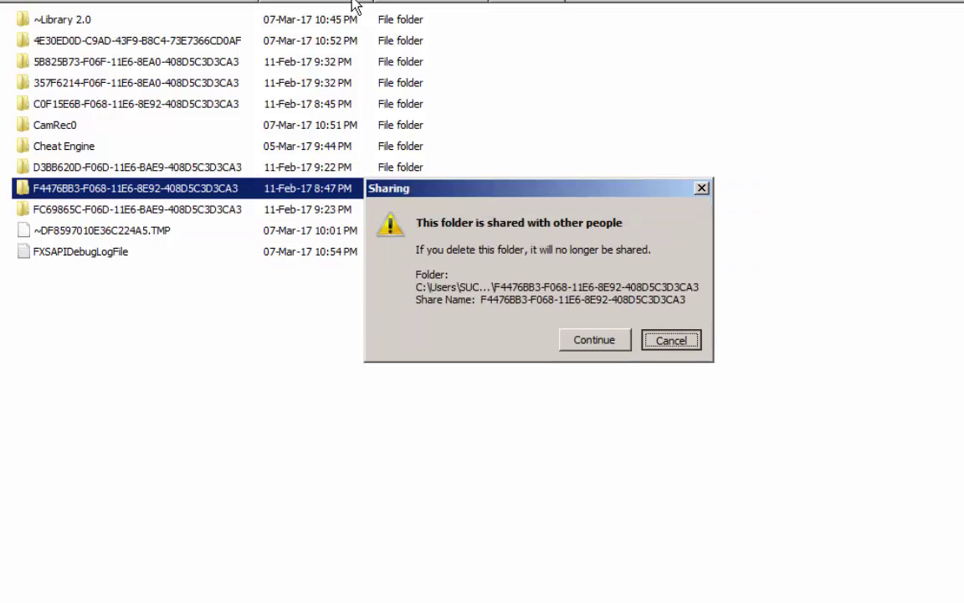
{"action": "key", "text": "Return"}
{"action": "key", "text": "Up"}
{"action": "key", "text": "Delete"}
{"action": "key", "text": "Return"}
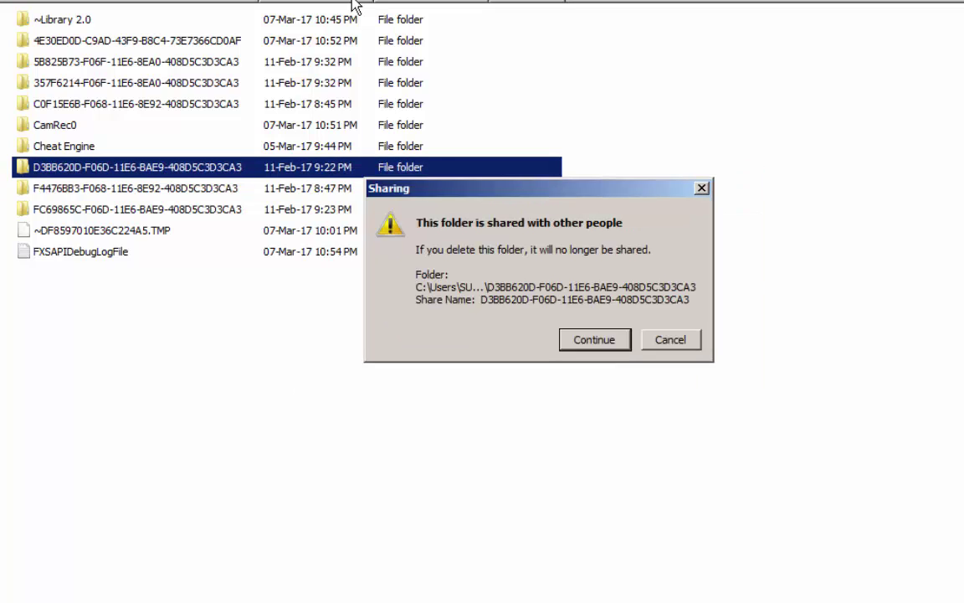
{"action": "key", "text": "Tab"}
{"action": "key", "text": "Return"}
- Delete the Cheat Engine folder from the Temp folder
{"action": "key", "text": "Up"}
{"action": "key", "text": "Delete"}
{"action": "key", "text": "Return"}
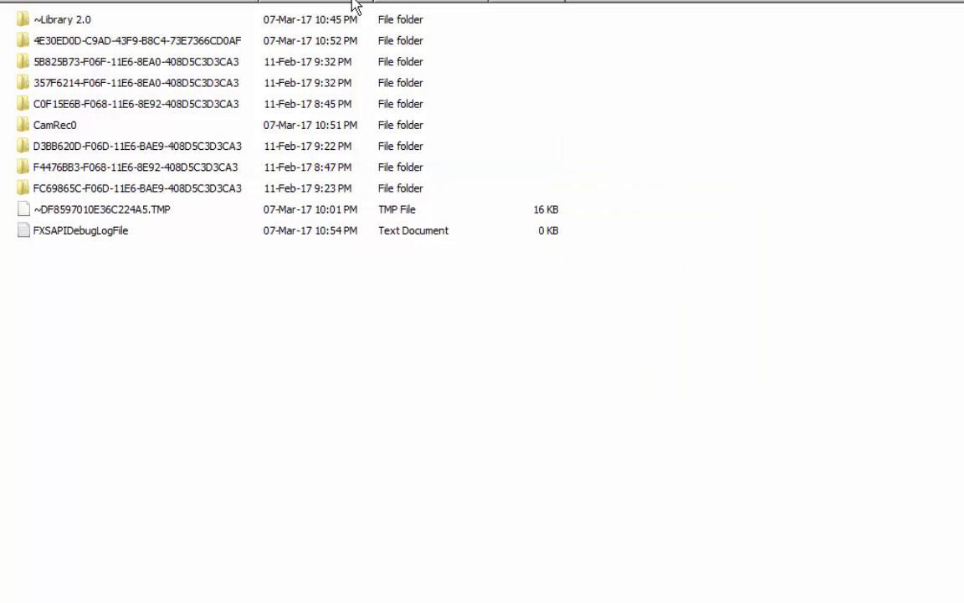
- Try to delete the CamRec0 folder
{"action": "key", "text": "Up"}
{"action": "key", "text": "Delete"}
{"action": "key", "text": "Return"}
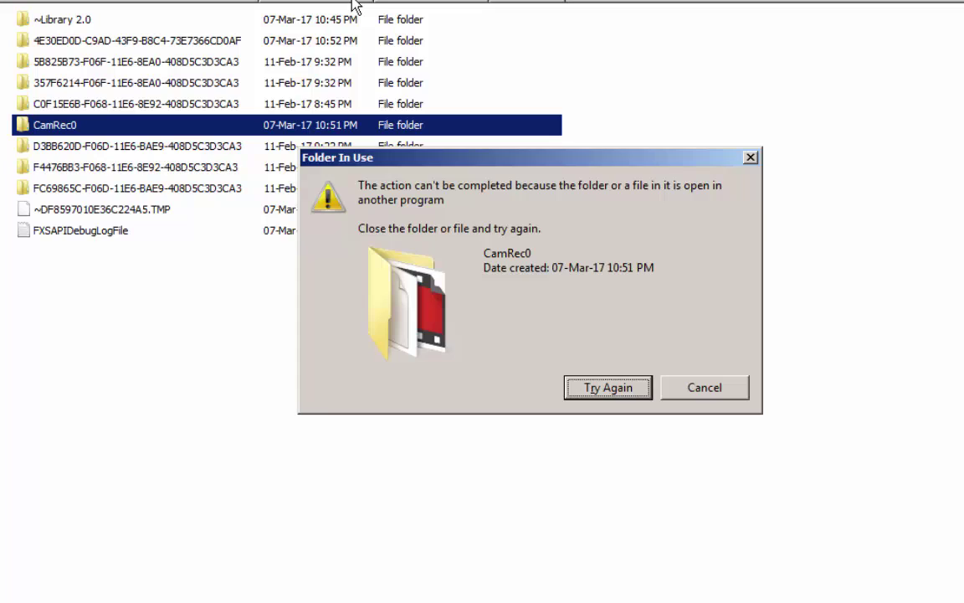
{"action": "key", "text": "Tab"}
{"action": "key", "text": "Return"}
- Try to delete the shared folders beginning C0F15E6B, 357F6214 and 5B825B73 one at a time
{"action": "key", "text": "Up"}
{"action": "key", "text": "Delete"}
{"action": "key", "text": "Return"}
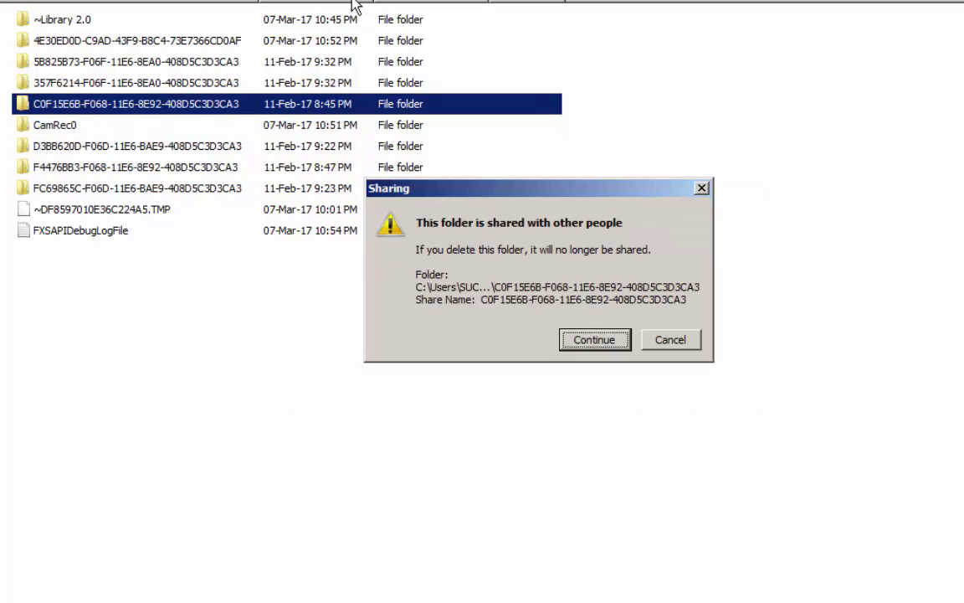
{"action": "key", "text": "Escape"}
{"action": "key", "text": "Up"}
{"action": "key", "text": "Delete"}
{"action": "key", "text": "Return"}
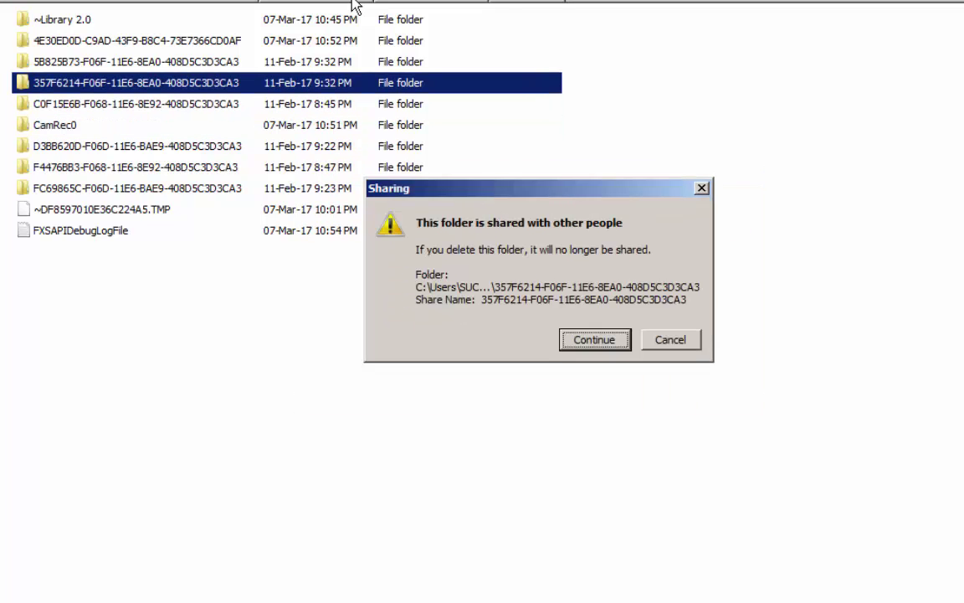
{"action": "key", "text": "Tab"}
{"action": "key", "text": "Return"}
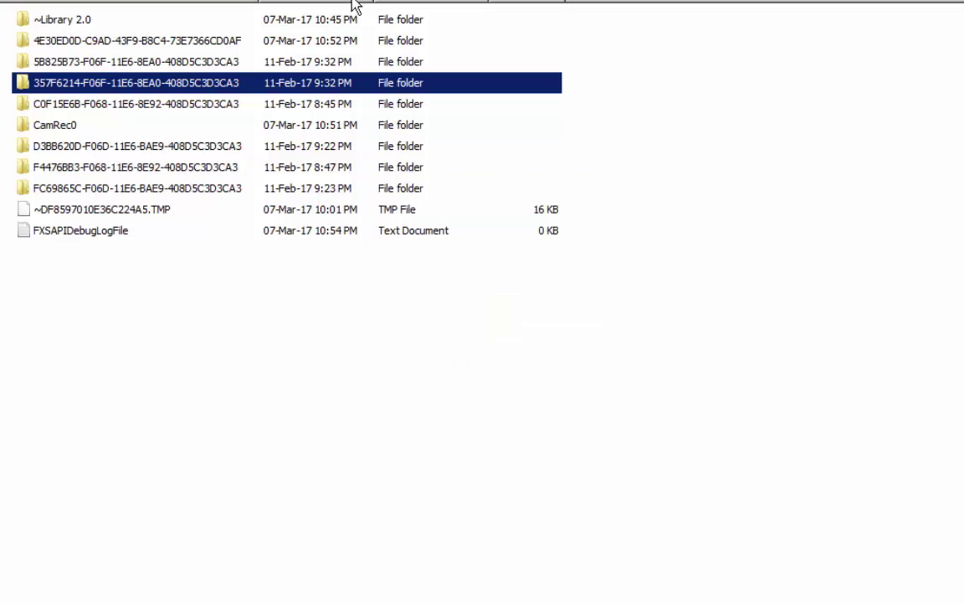
{"action": "key", "text": "Up"}
{"action": "key", "text": "Delete"}
{"action": "key", "text": "Return"}
{"action": "key", "text": "Tab"}
{"action": "key", "text": "Return"}
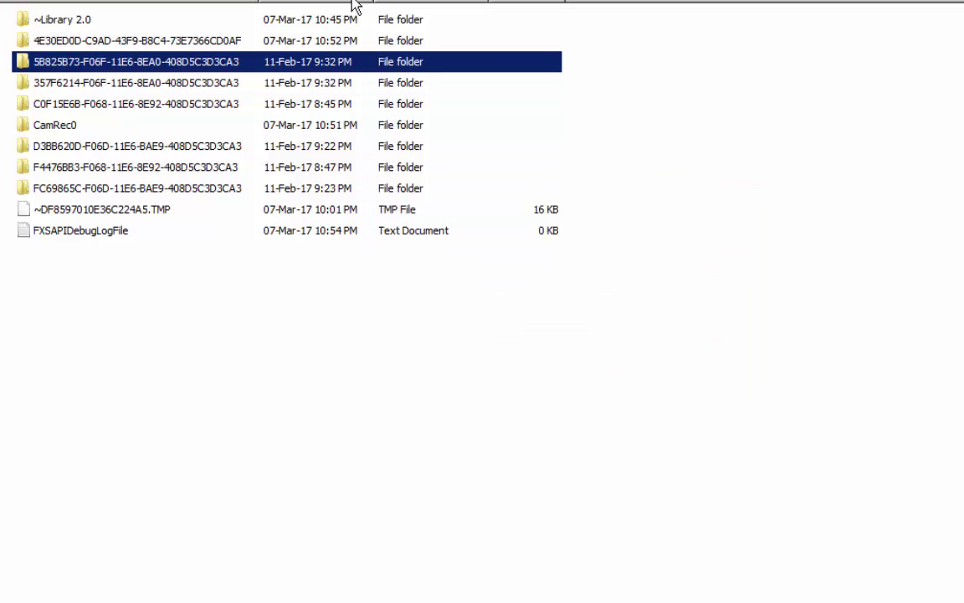
- Try to delete the folder beginning 4E30ED0D
{"action": "key", "text": "Up"}
{"action": "key", "text": "Delete"}
{"action": "key", "text": "Return"}
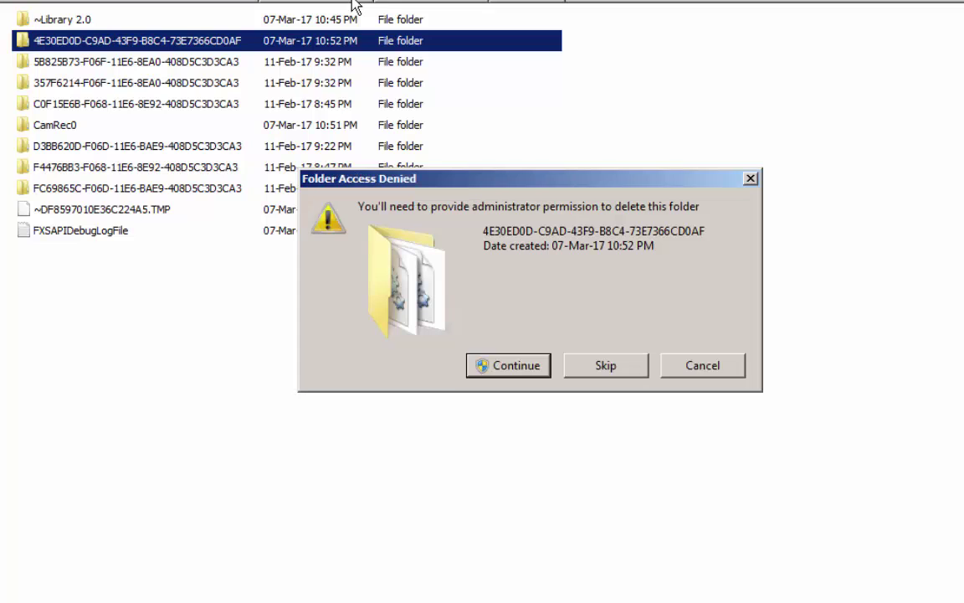
{"action": "key", "text": "Escape"}
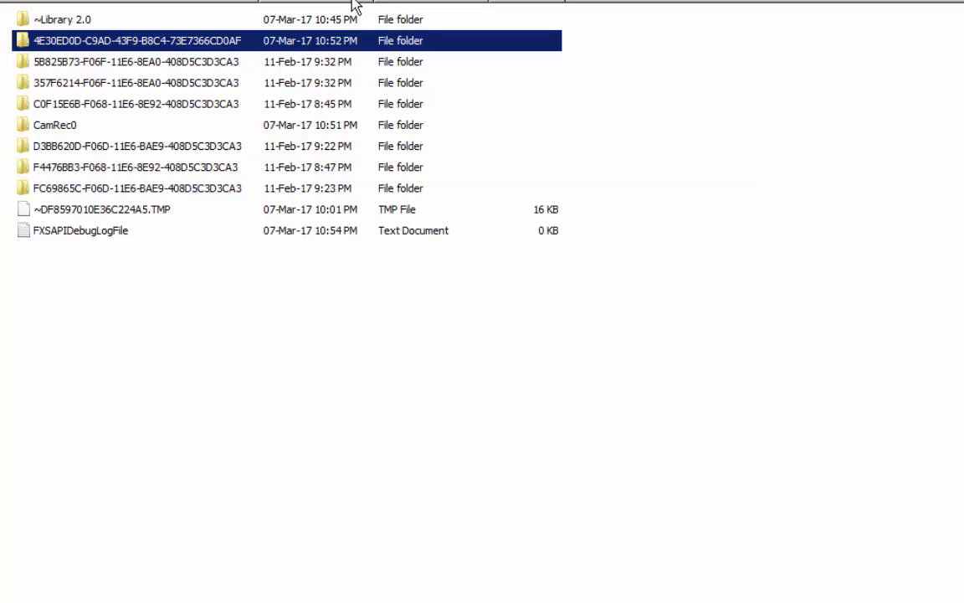
- Delete the ~Library 2.0 folder at the start of the Temp folder list
{"action": "key", "text": "Up"}
{"action": "key", "text": "Delete"}
{"action": "key", "text": "Return"}
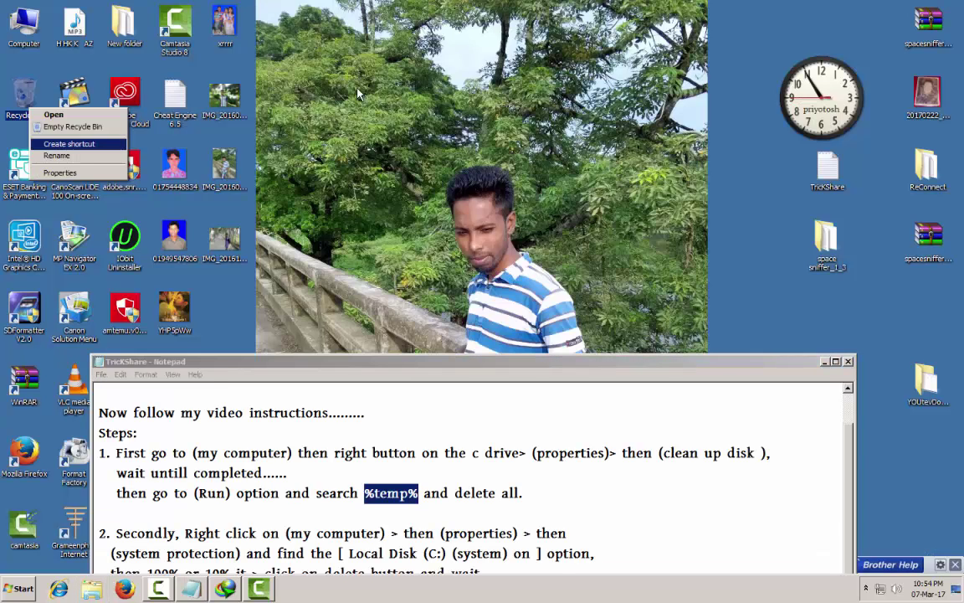
- Empty the Recycle Bin and confirm the permanent deletion
{"action": "key", "text": "Up"}
{"action": "key", "text": "Return"}
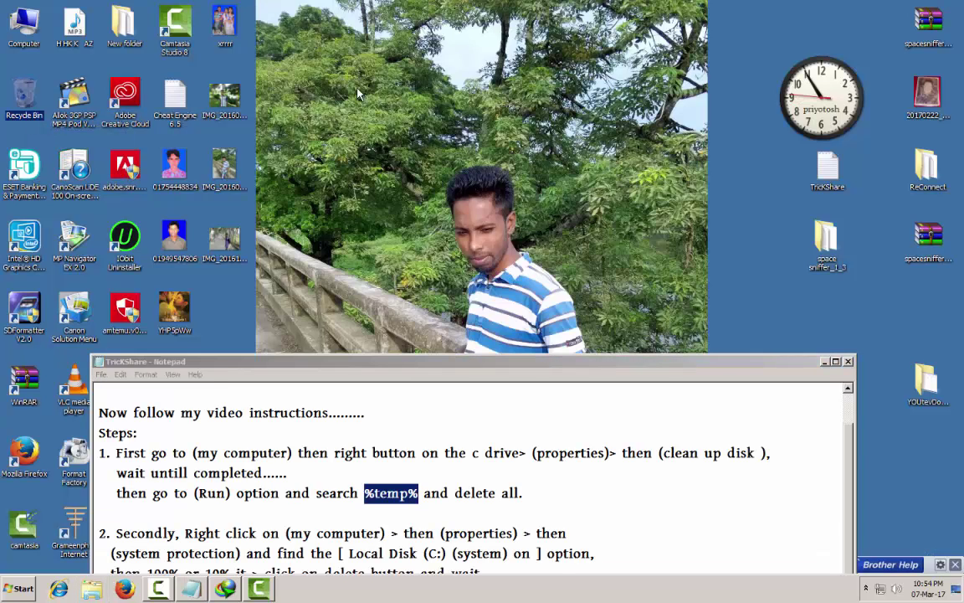
{"action": "key", "text": "Return"}
- Review the TricKShare notes from "delete all." in the first instruction to the start of the second instruction
{"action": "left_click_drag", "start_coordinate": [454, 492], "coordinate": [522, 493]}
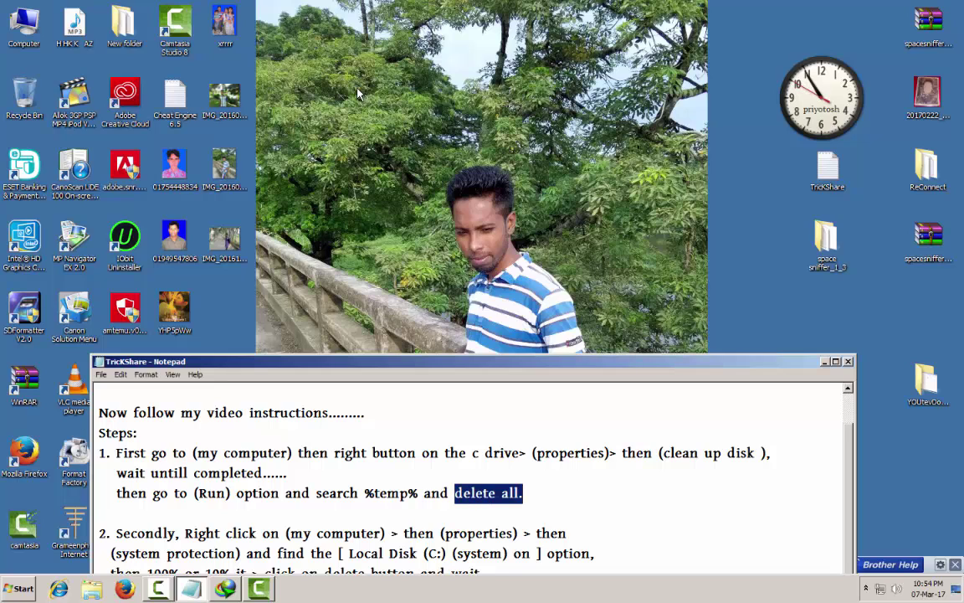
{"action": "left_click_drag", "start_coordinate": [474, 361], "coordinate": [480, 351]}
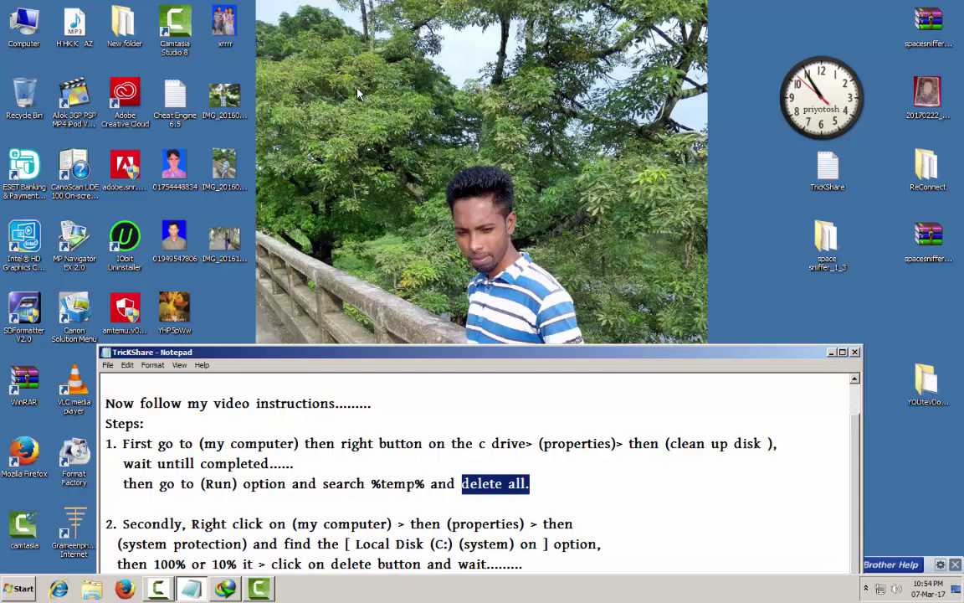
{"action": "scroll", "coordinate": [474, 474], "scroll_direction": "down", "scroll_amount": 1}
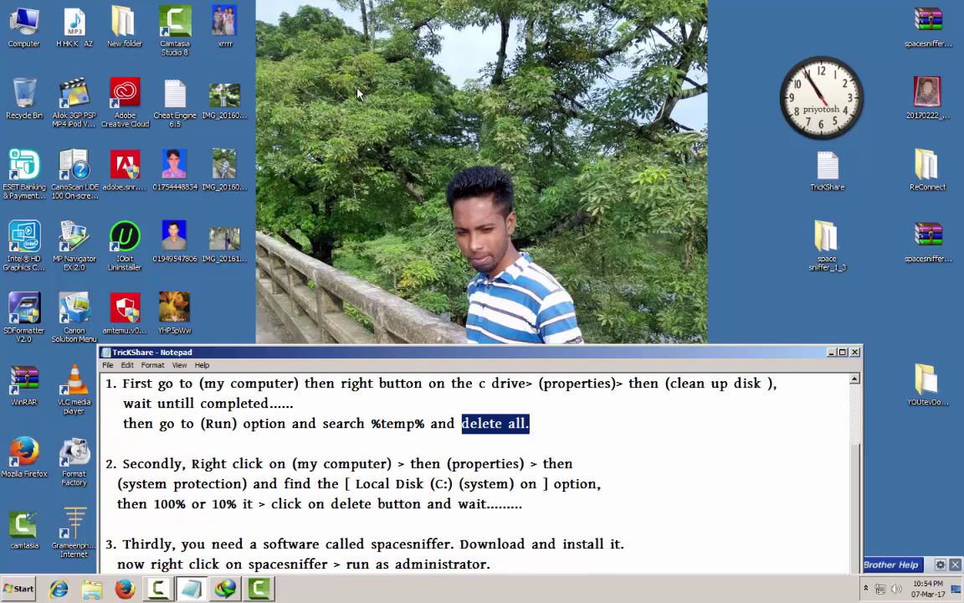
{"action": "left_click_drag", "start_coordinate": [123, 464], "coordinate": [391, 462]}
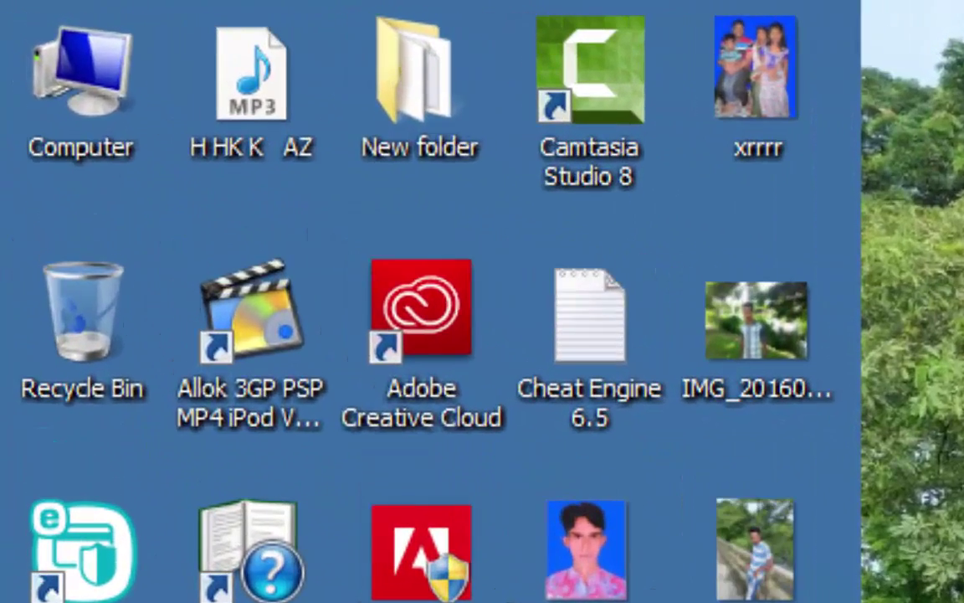
- Open the properties of Computer from the desktop to view the basic system information
{"action": "right_click", "coordinate": [23, 32]}
{"action": "key", "text": "Down"}
{"action": "key", "text": "Down"}
{"action": "key", "text": "Down"}
{"action": "key", "text": "Down"}
{"action": "key", "text": "Down"}
{"action": "key", "text": "Down"}
{"action": "key", "text": "Down"}
{"action": "key", "text": "Down"}
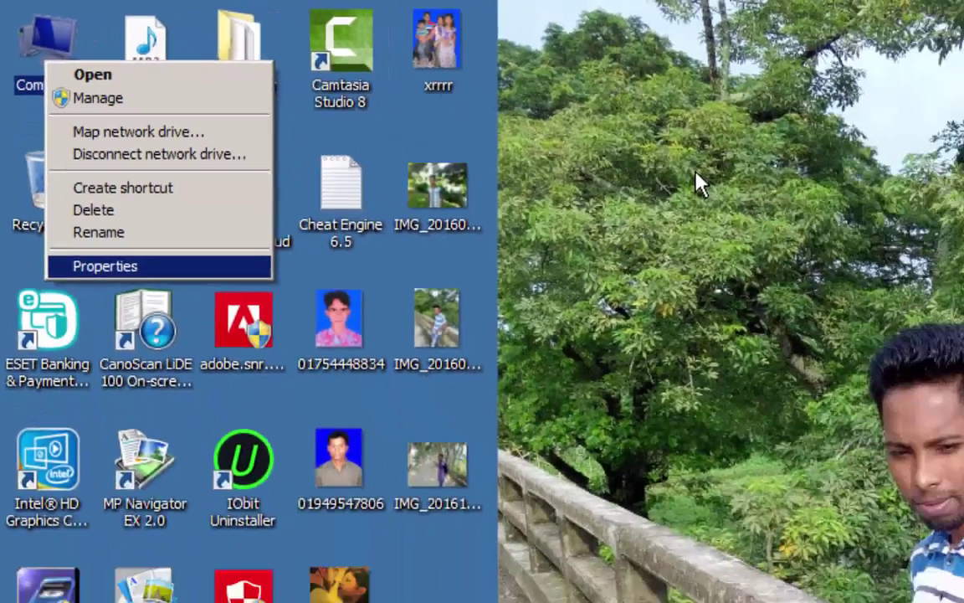
{"action": "key", "text": "Return"}
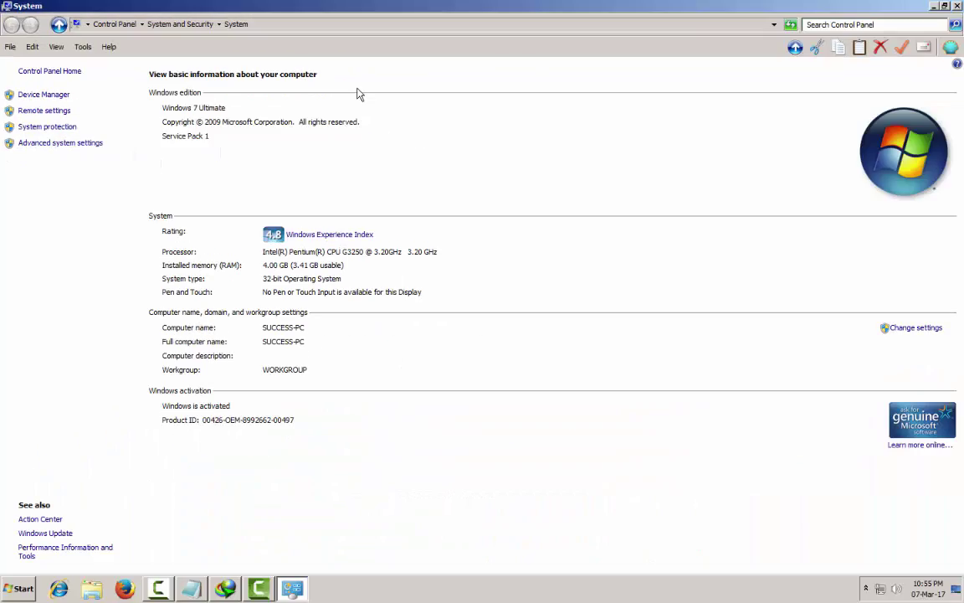
- Follow the second instruction in the TricKShare notes up to "(system protection)" and open the System Protection settings
{"action": "key", "text": "alt+Tab"}
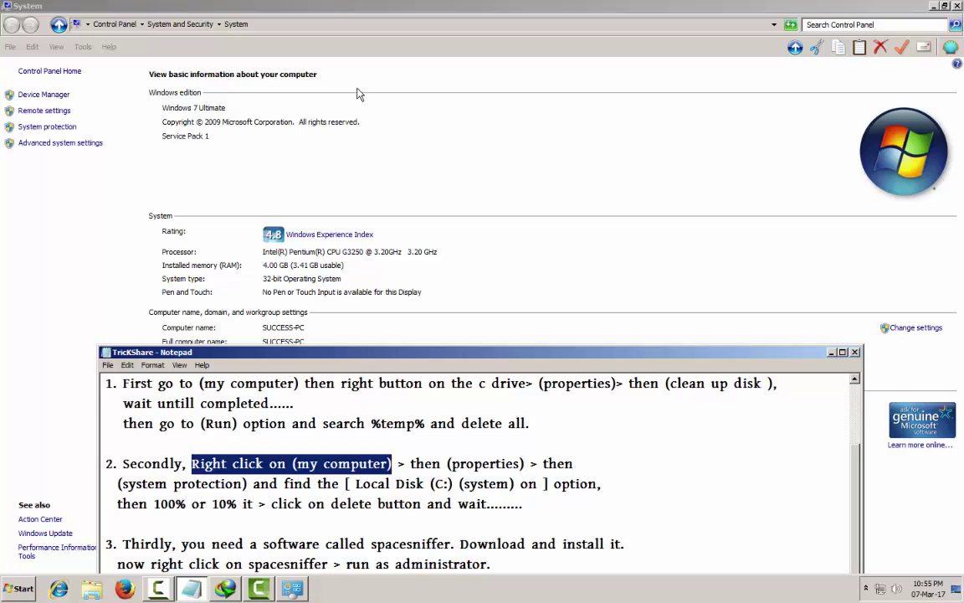
{"action": "key", "text": "ctrl+Right"}
{"action": "key", "text": "ctrl+Right"}
{"action": "key", "text": "ctrl+Right"}
{"action": "key", "text": "ctrl+Right"}
{"action": "key", "text": "ctrl+shift+Right"}
{"action": "key", "text": "ctrl+shift+Right"}
{"action": "key", "text": "ctrl+shift+Right"}
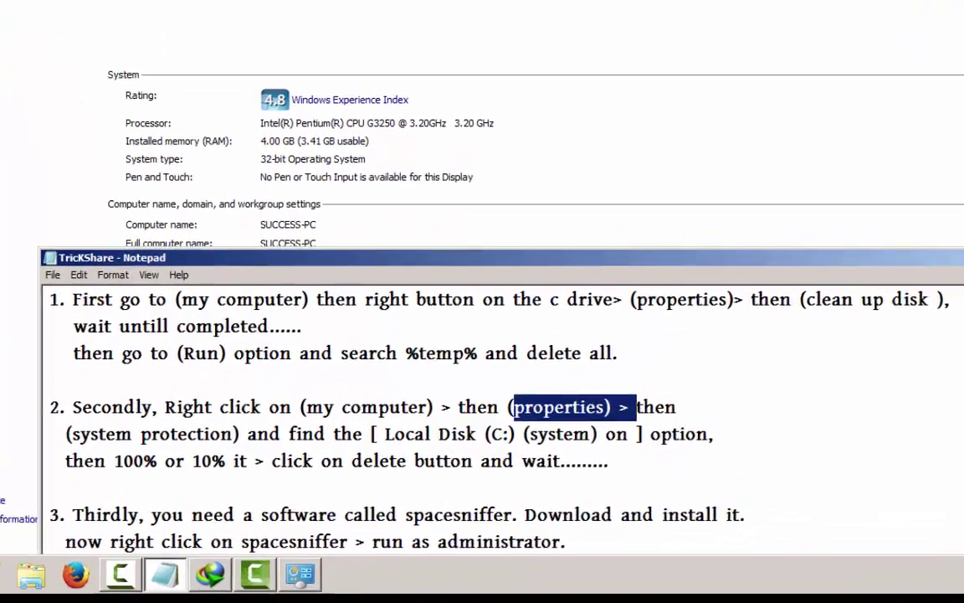
{"action": "left_click_drag", "start_coordinate": [543, 463], "coordinate": [213, 462]}
{"action": "left_click_drag", "start_coordinate": [182, 374], "coordinate": [235, 405]}
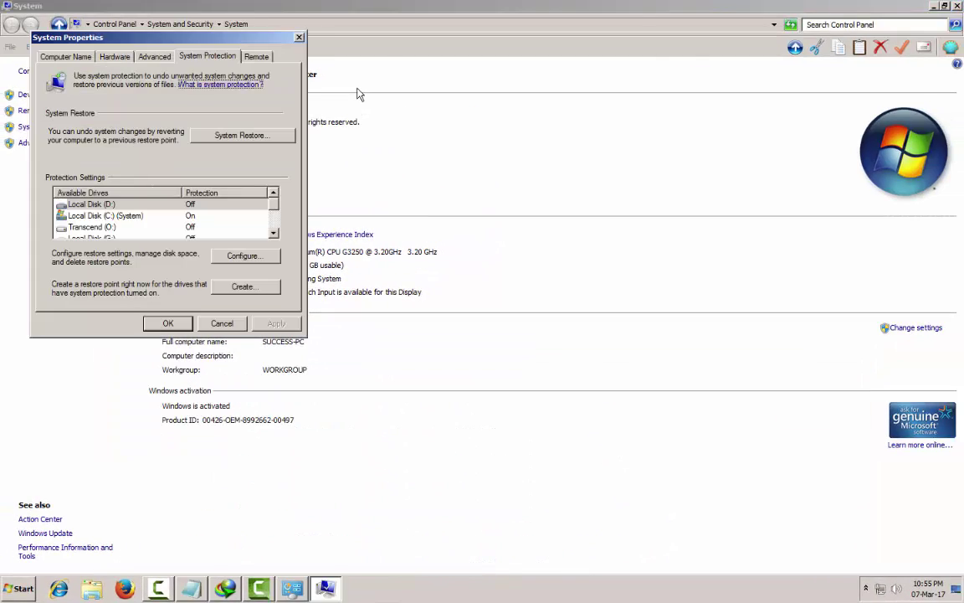
- Configure system protection for Local Disk (C:) (System) and set its maximum disk space usage to 100%
{"action": "key", "text": "alt+Tab"}
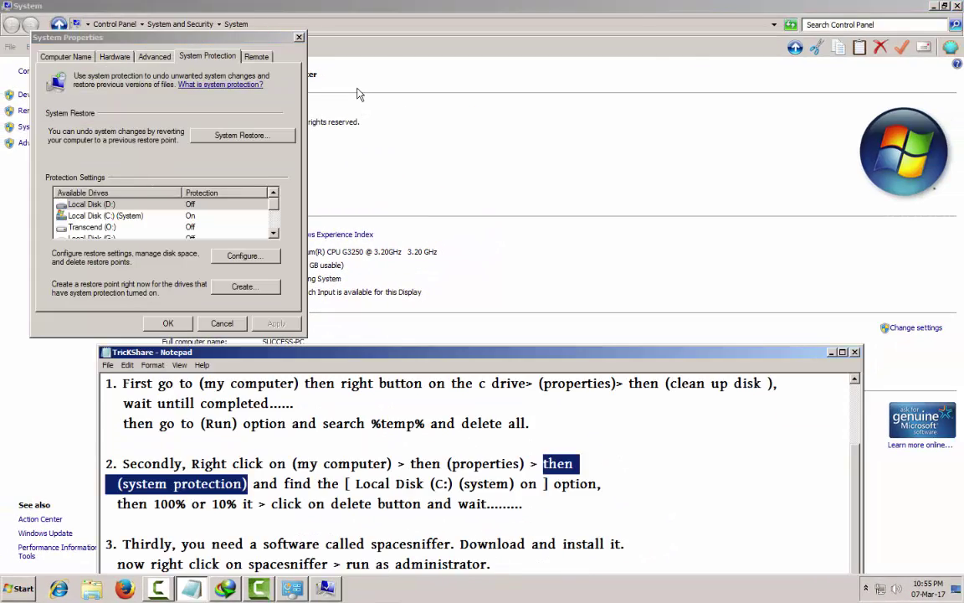
{"action": "left_click_drag", "start_coordinate": [350, 483], "coordinate": [537, 484]}
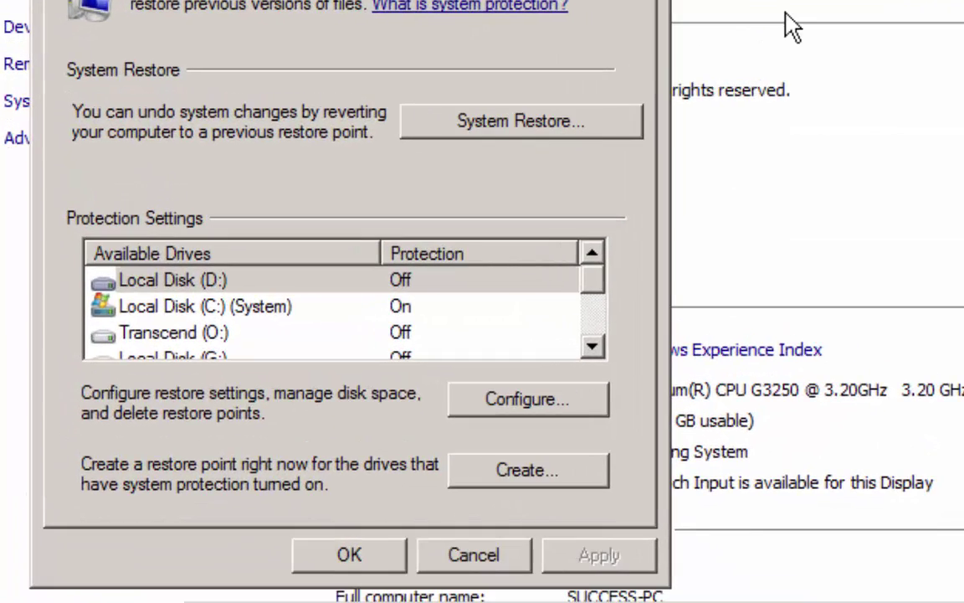
{"action": "left_click", "coordinate": [205, 306]}
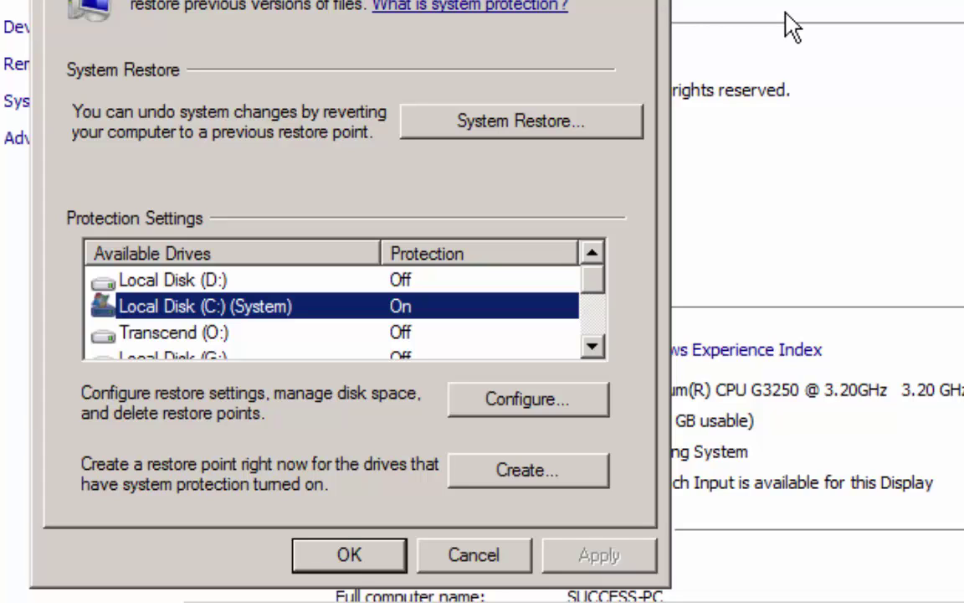
{"action": "key", "text": "Tab"}
{"action": "key", "text": "Return"}
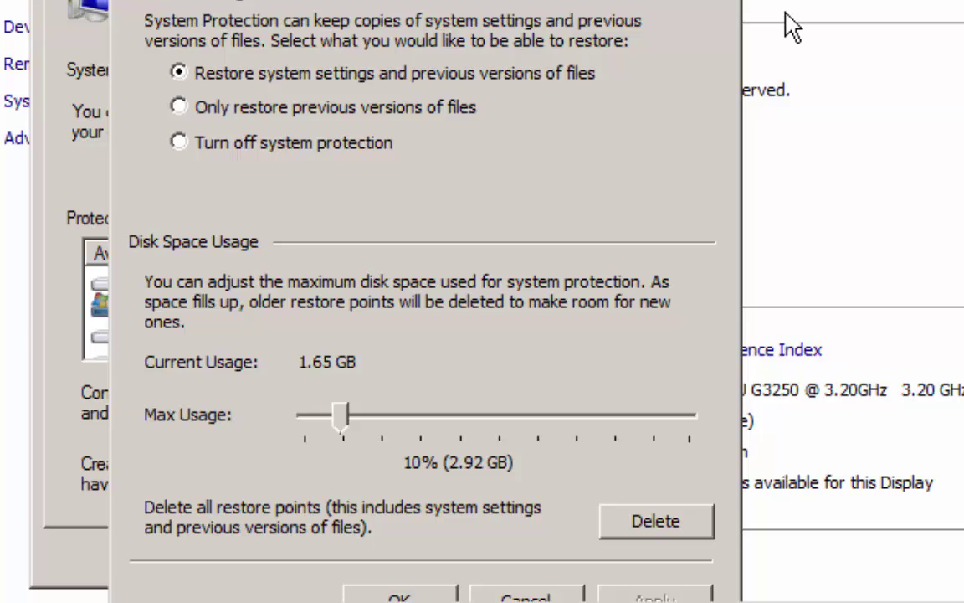
{"action": "key", "text": "Right"}
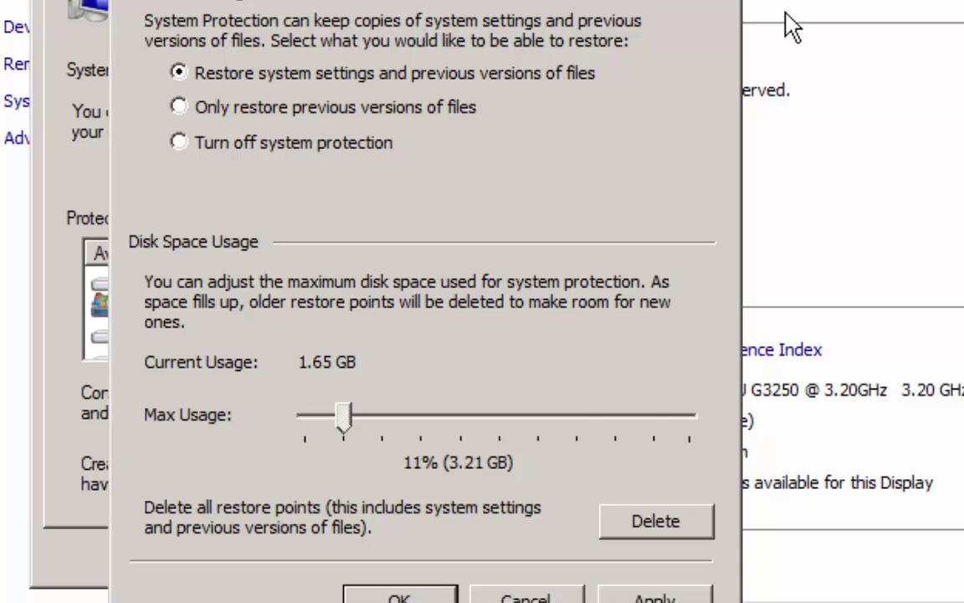
{"action": "key", "text": "End"}
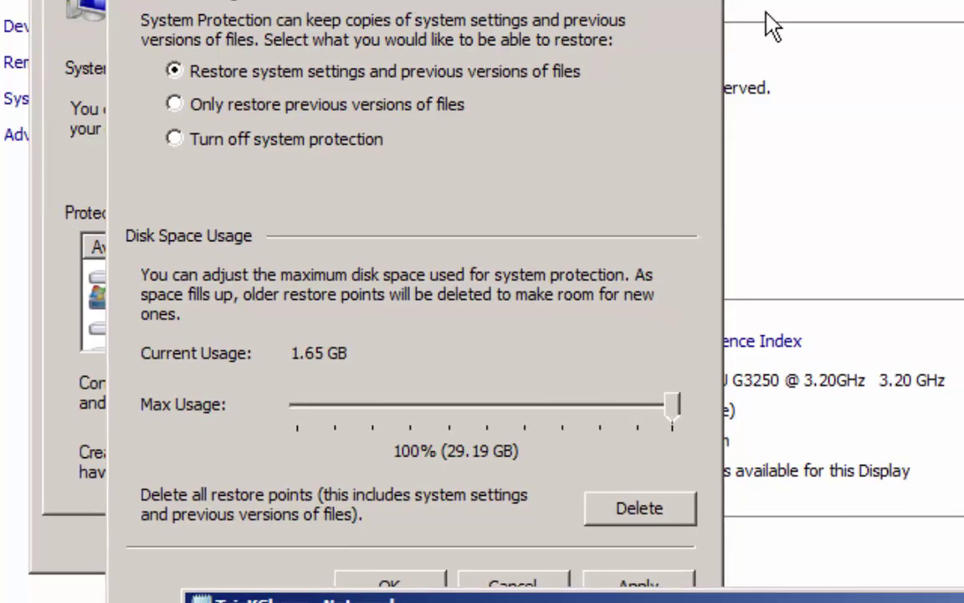
- Delete all restore points on the C: drive, apply the protection settings and close System Properties
{"action": "key", "text": "alt+d"}
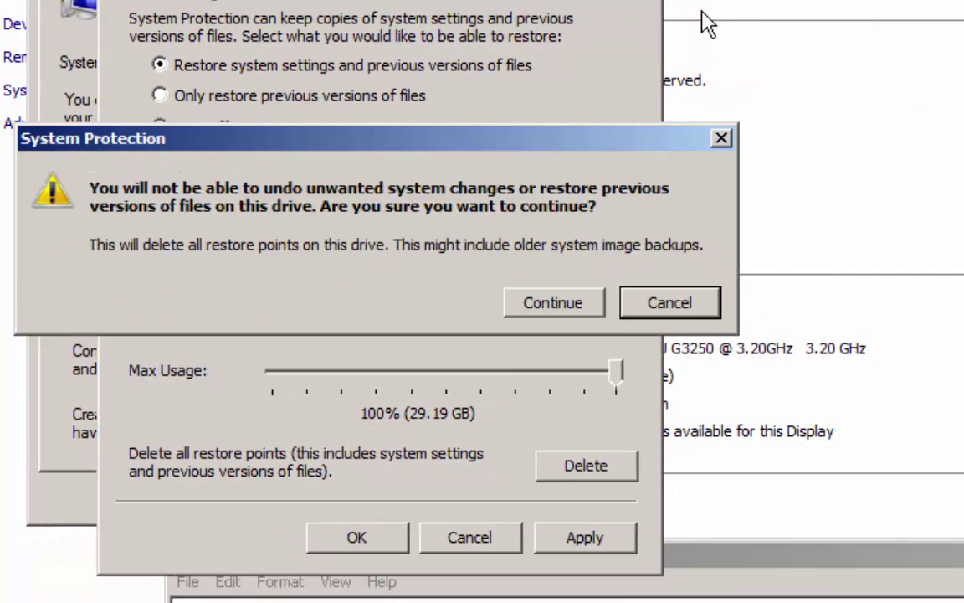
{"action": "key", "text": "alt+c"}
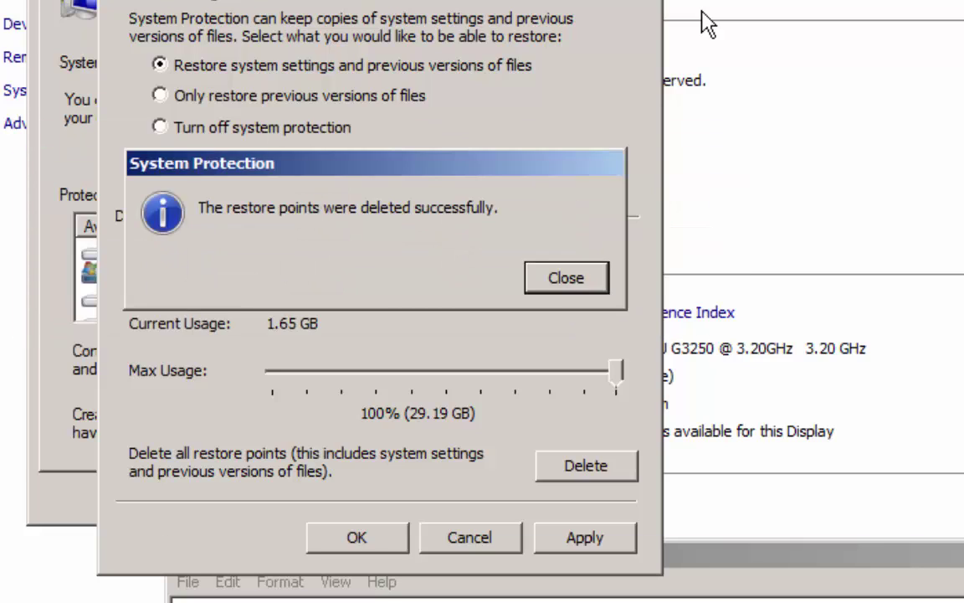
{"action": "key", "text": "Return"}
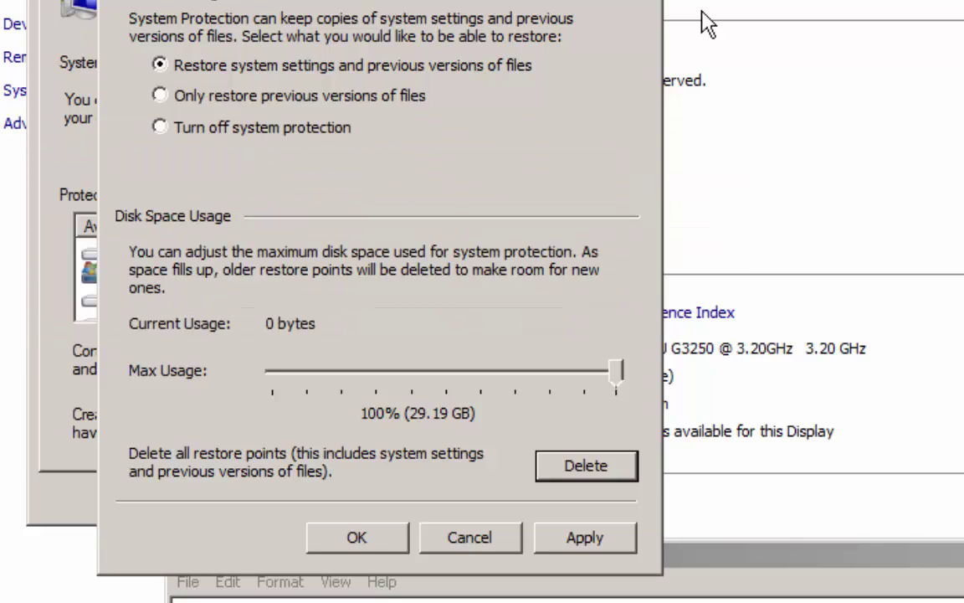
{"action": "key", "text": "alt+a"}
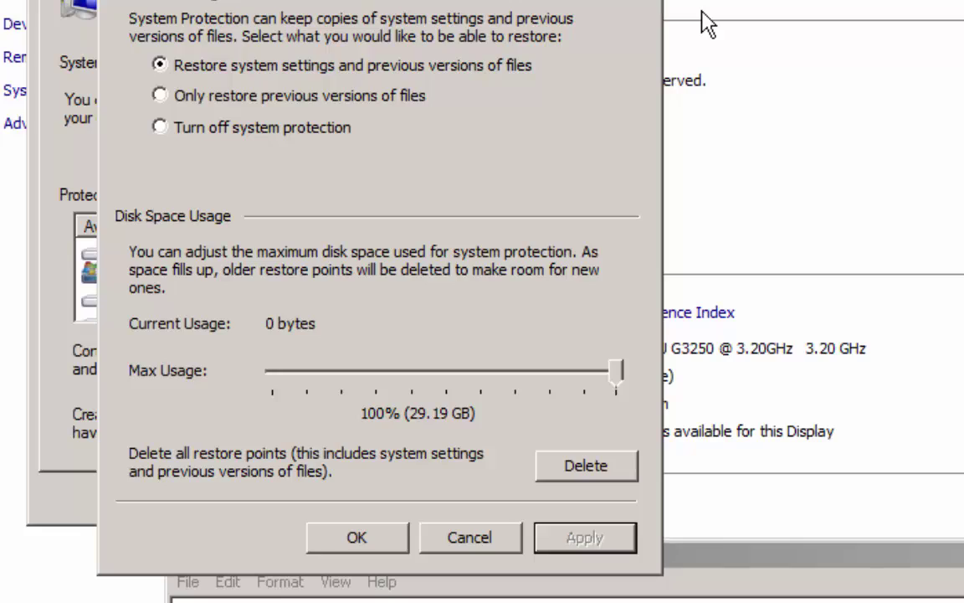
{"action": "key", "text": "Return"}
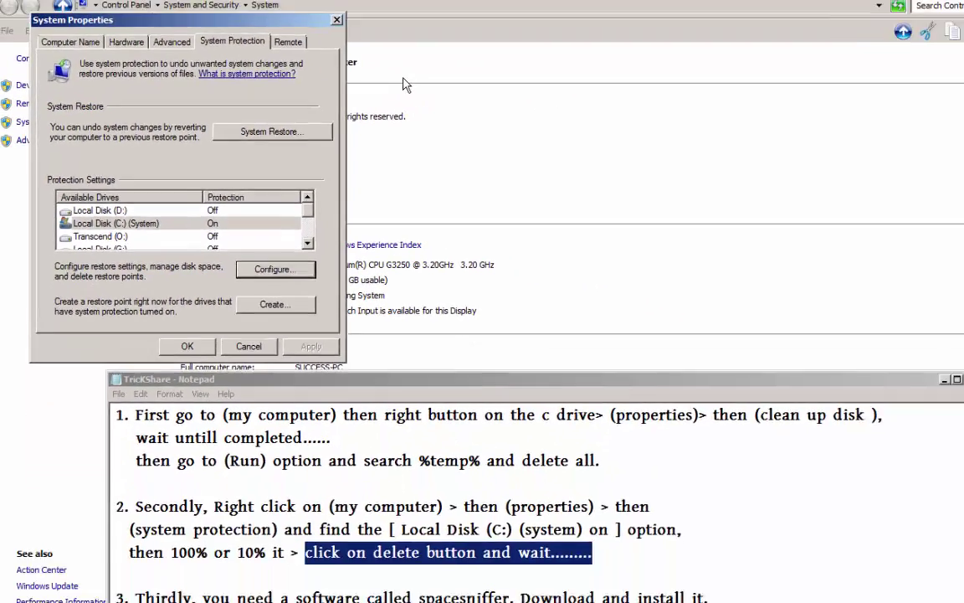
{"action": "key", "text": "Return"}
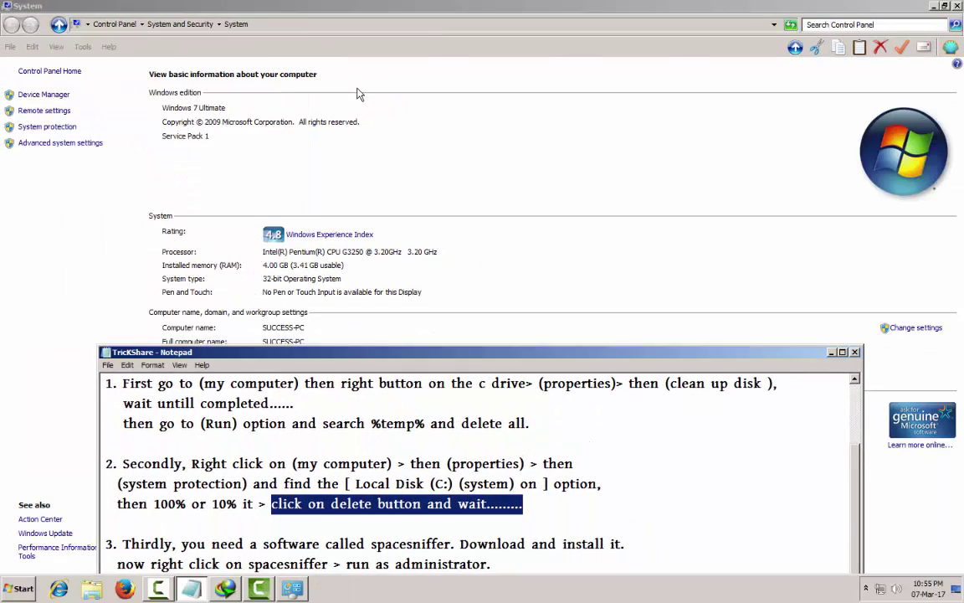
- Review the notes' third instruction about downloading and installing spacesniffer
{"action": "scroll", "coordinate": [358, 94], "scroll_direction": "down", "scroll_amount": 1}
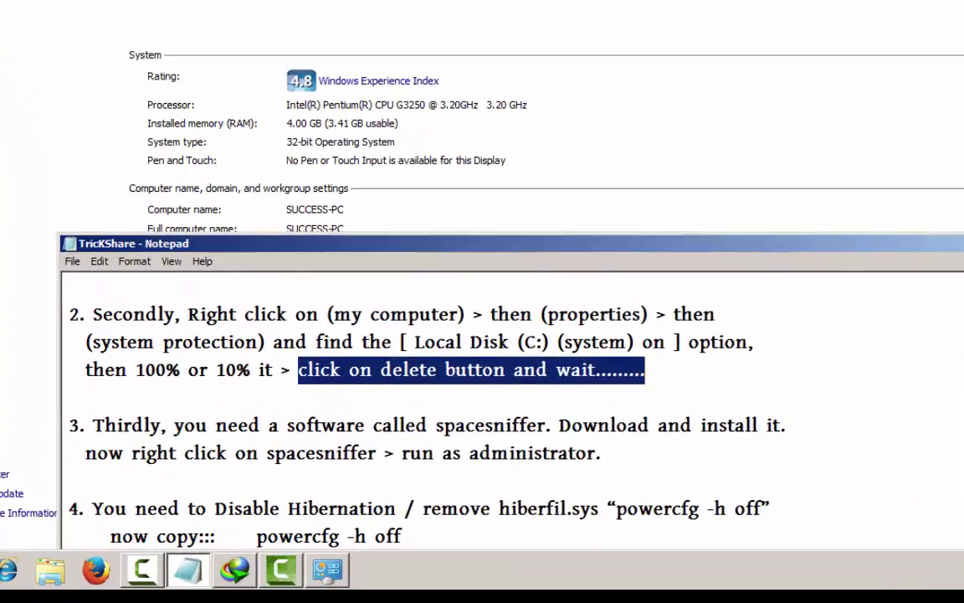
{"action": "left_click_drag", "start_coordinate": [123, 482], "coordinate": [165, 483]}
{"action": "left_click_drag", "start_coordinate": [138, 373], "coordinate": [629, 373]}
{"action": "left_click", "coordinate": [492, 373]}
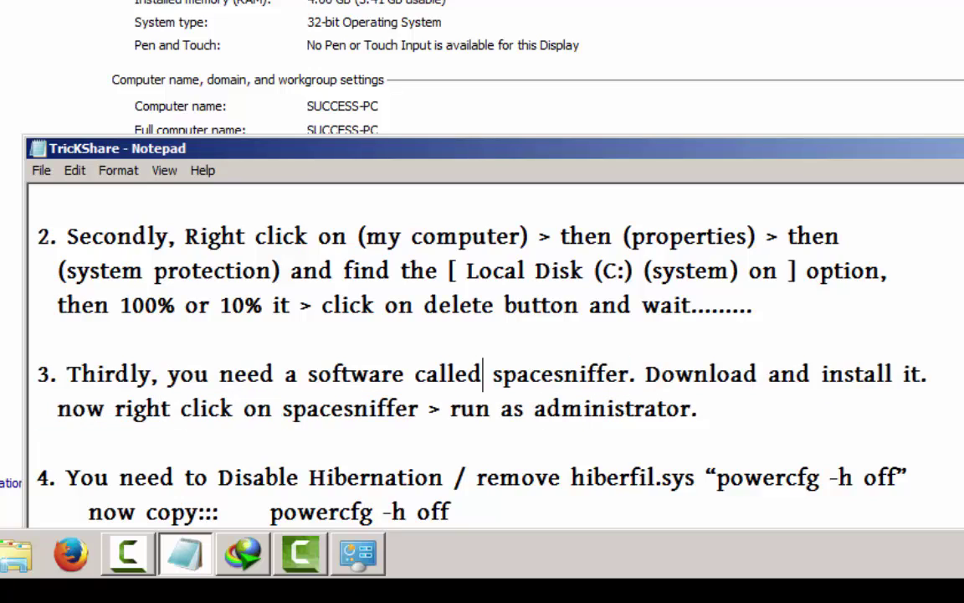
{"action": "left_click_drag", "start_coordinate": [493, 373], "coordinate": [628, 374]}
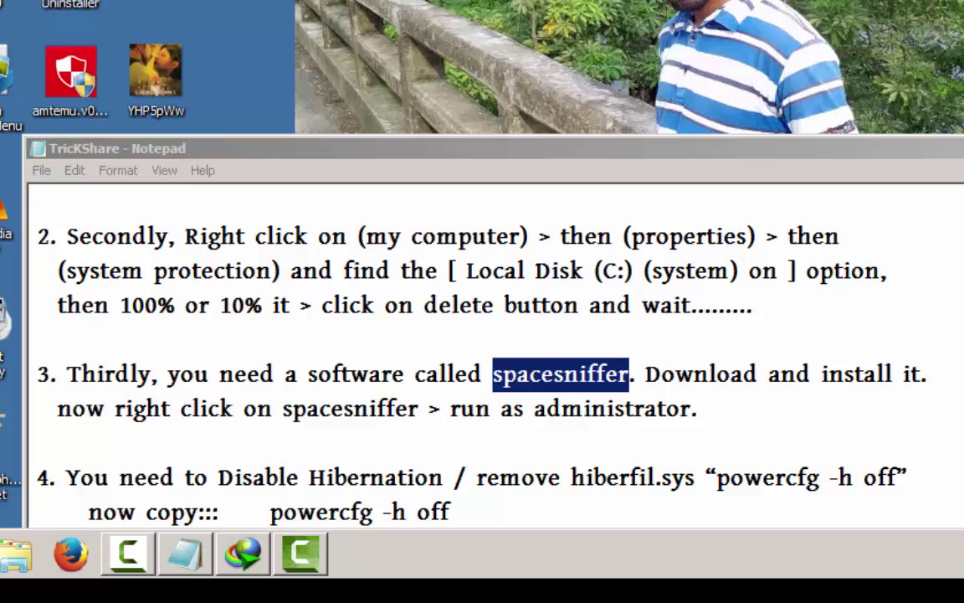
{"action": "left_click_drag", "start_coordinate": [645, 374], "coordinate": [919, 374]}
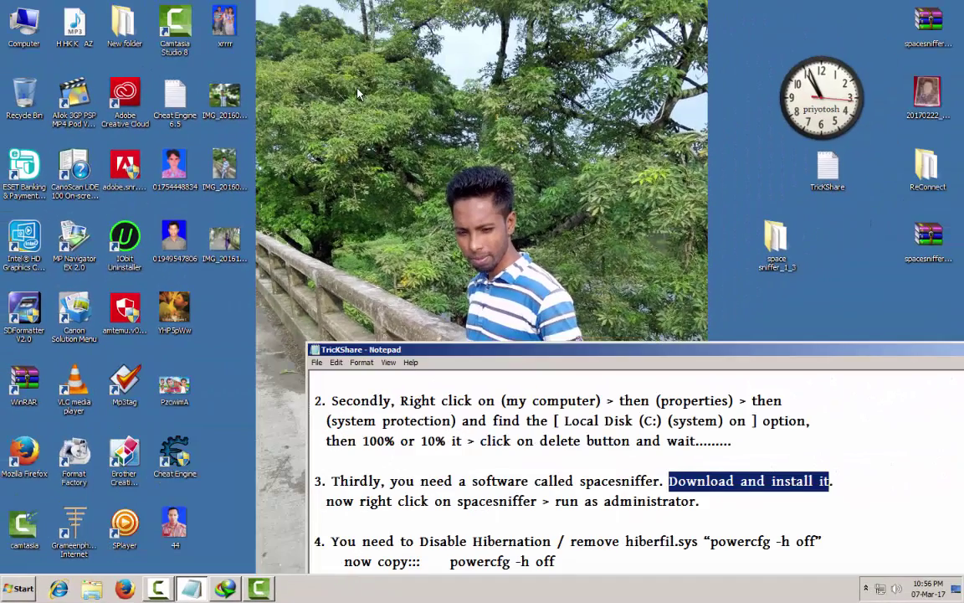
- Reposition the notes window and examine the third instruction's wording from "right click on spacesniffer" to "run as administrator"
{"action": "mouse_move", "coordinate": [586, 349]}
{"action": "left_mouse_down"}
{"action": "mouse_move", "coordinate": [428, 308]}
{"action": "mouse_move", "coordinate": [404, 318]}
{"action": "left_mouse_up"}
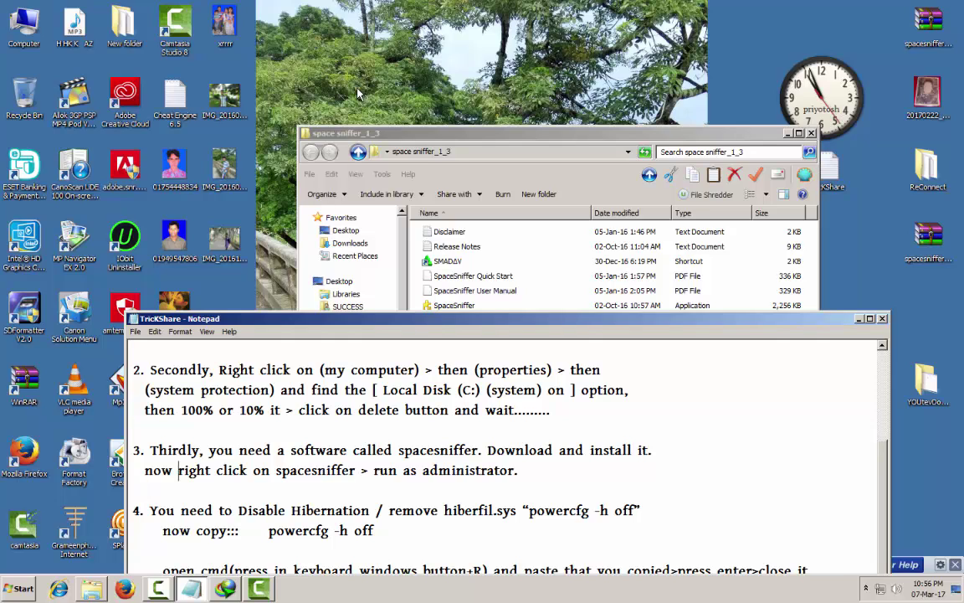
{"action": "key", "text": "shift+Right"}
{"action": "key", "text": "shift+Right"}
{"action": "key", "text": "shift+Right"}
{"action": "key", "text": "shift+Right"}
{"action": "key", "text": "shift+Right"}
{"action": "key", "text": "shift+Right"}
{"action": "key", "text": "shift+Right"}
{"action": "key", "text": "shift+Right"}
{"action": "key", "text": "shift+Right"}
{"action": "key", "text": "shift+Right"}
{"action": "key", "text": "shift+Right"}
{"action": "key", "text": "shift+Right"}
{"action": "key", "text": "shift+Right"}
{"action": "key", "text": "shift+Right"}
{"action": "key", "text": "shift+Right"}
{"action": "key", "text": "shift+Right"}
{"action": "key", "text": "shift+Right"}
{"action": "key", "text": "shift+Right"}
{"action": "key", "text": "shift+Right"}
{"action": "key", "text": "shift+Right"}
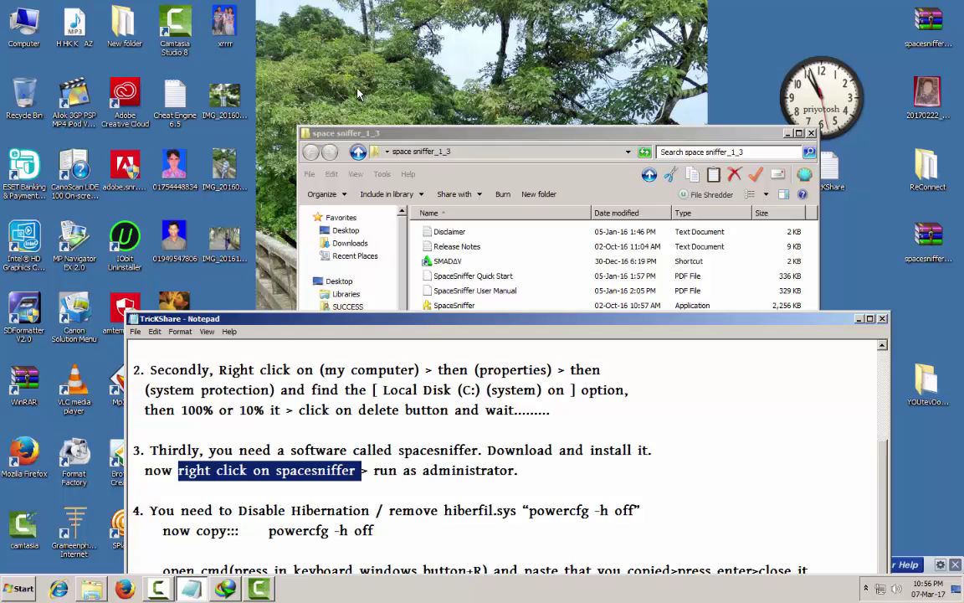
{"action": "key", "text": "Right"}
{"action": "key", "text": "Right"}
{"action": "key", "text": "Right"}
{"action": "key", "text": "shift+Right"}
{"action": "key", "text": "shift+Right"}
{"action": "key", "text": "shift+Right"}
{"action": "key", "text": "shift+Right"}
{"action": "key", "text": "shift+Right"}
{"action": "key", "text": "shift+Right"}
{"action": "key", "text": "shift+Right"}
{"action": "key", "text": "shift+Right"}
{"action": "key", "text": "shift+Right"}
{"action": "key", "text": "shift+Right"}
{"action": "key", "text": "shift+Right"}
{"action": "key", "text": "shift+Right"}
{"action": "key", "text": "shift+Right"}
{"action": "key", "text": "shift+Right"}
{"action": "key", "text": "shift+Right"}
{"action": "key", "text": "shift+Right"}
{"action": "key", "text": "shift+Right"}
{"action": "key", "text": "shift+Right"}
{"action": "key", "text": "shift+Right"}
{"action": "key", "text": "shift+Right"}
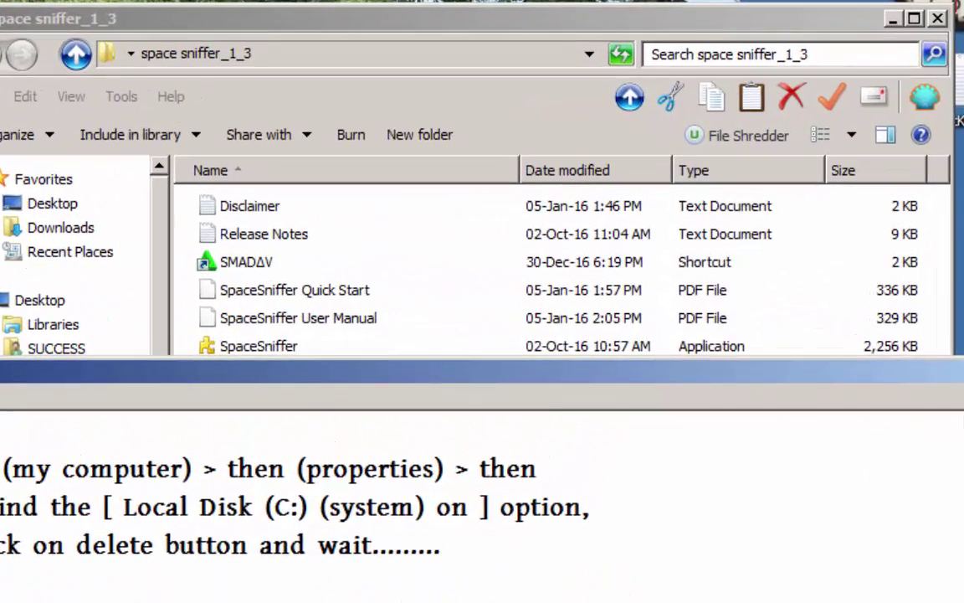
- Run SpaceSniffer as administrator from the space sniffer_1_3 folder and scan the C: drive
{"action": "right_click", "coordinate": [243, 346]}
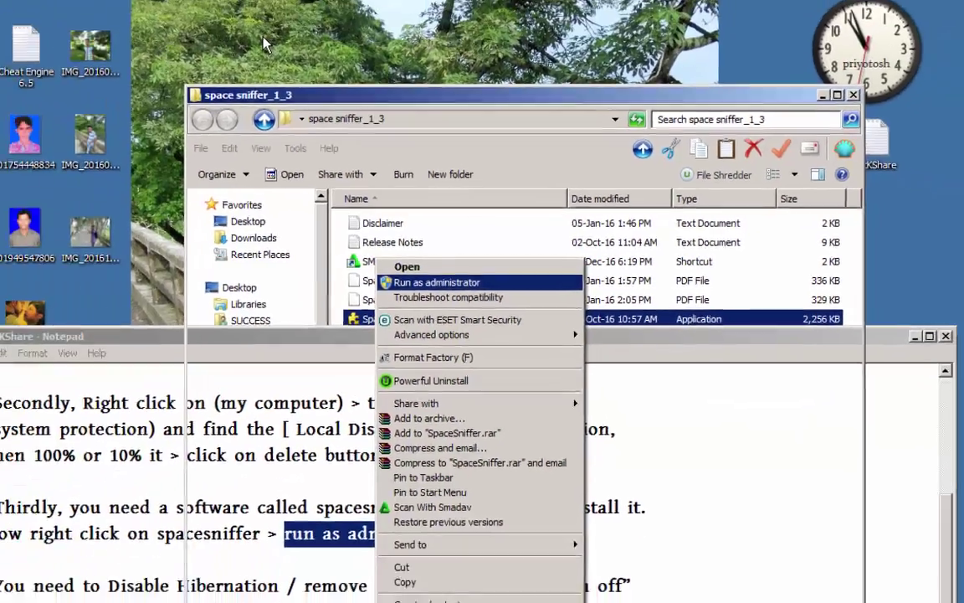
{"action": "left_click", "coordinate": [328, 292]}
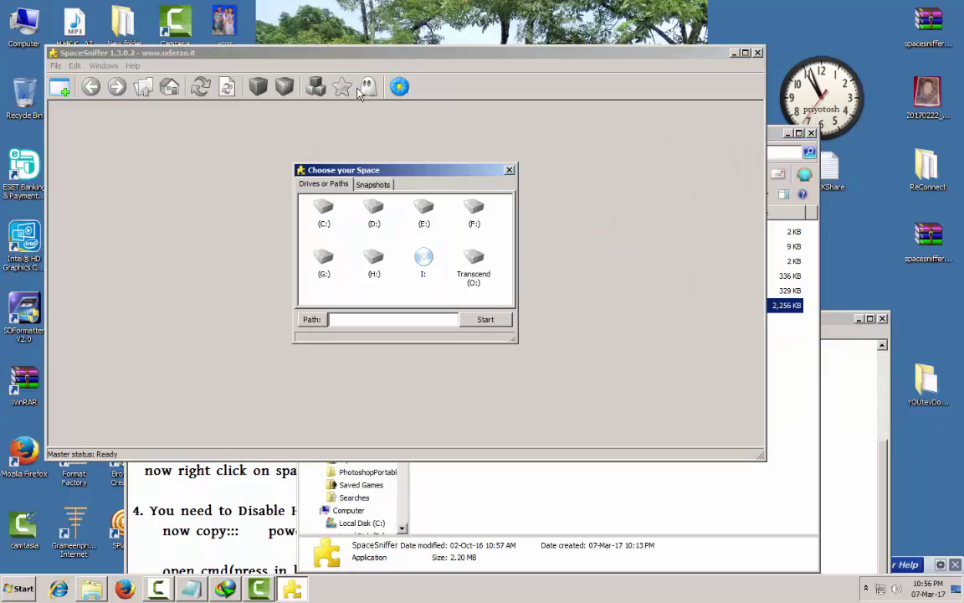
{"action": "double_click", "coordinate": [323, 214]}
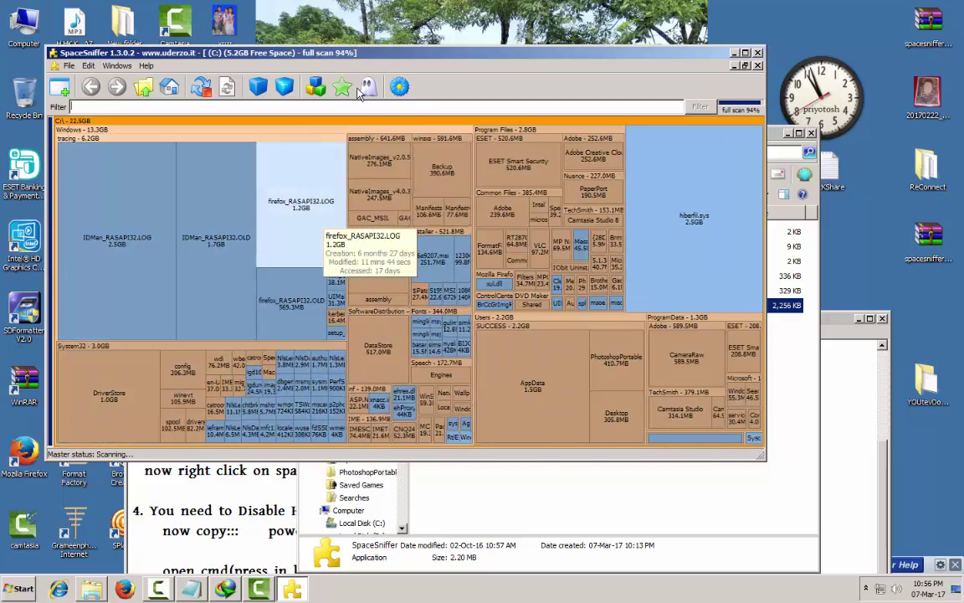
- Add "you can see your pc's all files which are" after "run as administrator." in the notes' third instruction
{"action": "key", "text": "alt+Tab"}
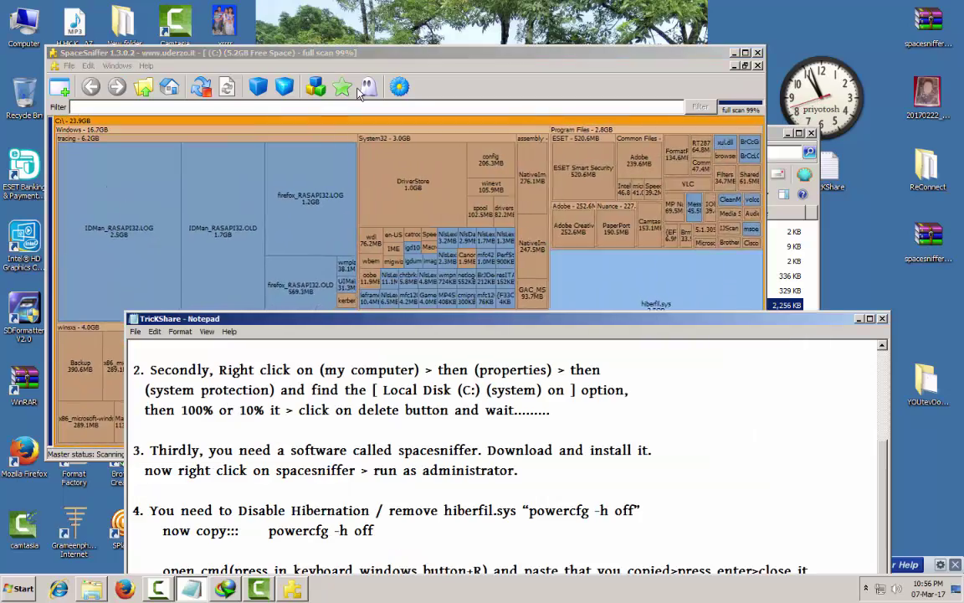
{"action": "scroll", "coordinate": [358, 94], "scroll_direction": "down", "scroll_amount": 1}
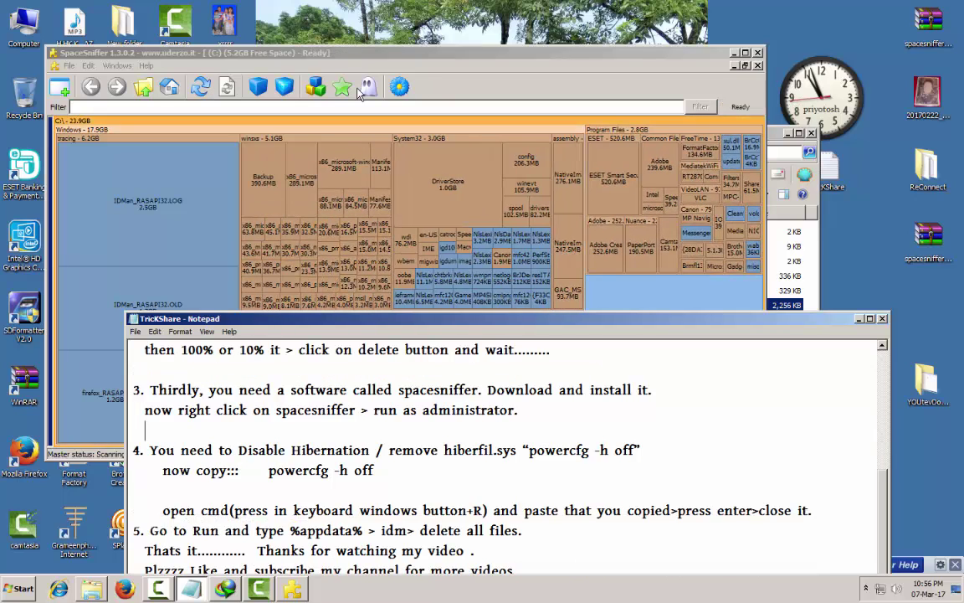
{"action": "key", "text": "Up"}
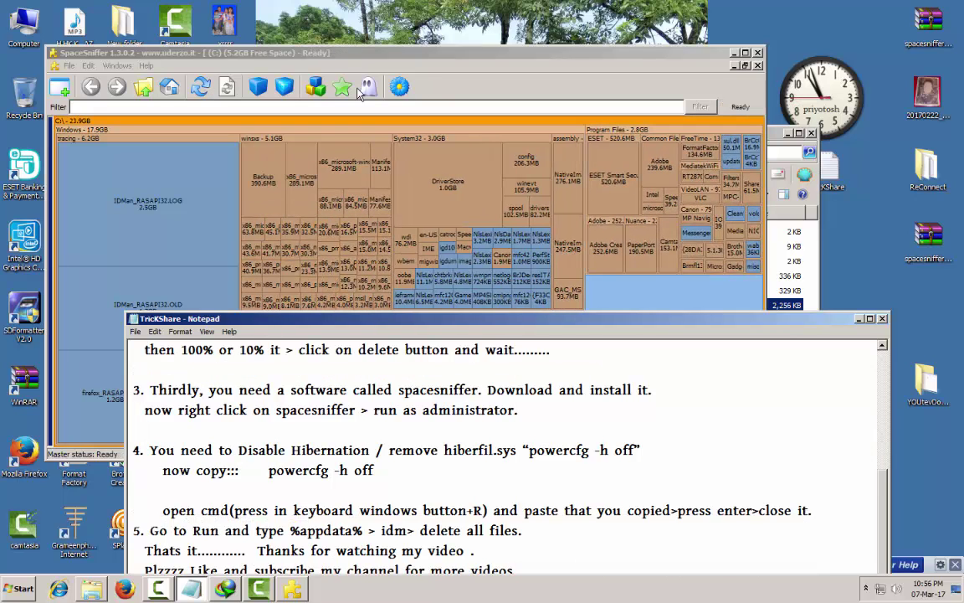
{"action": "type", "text": "you can see "}
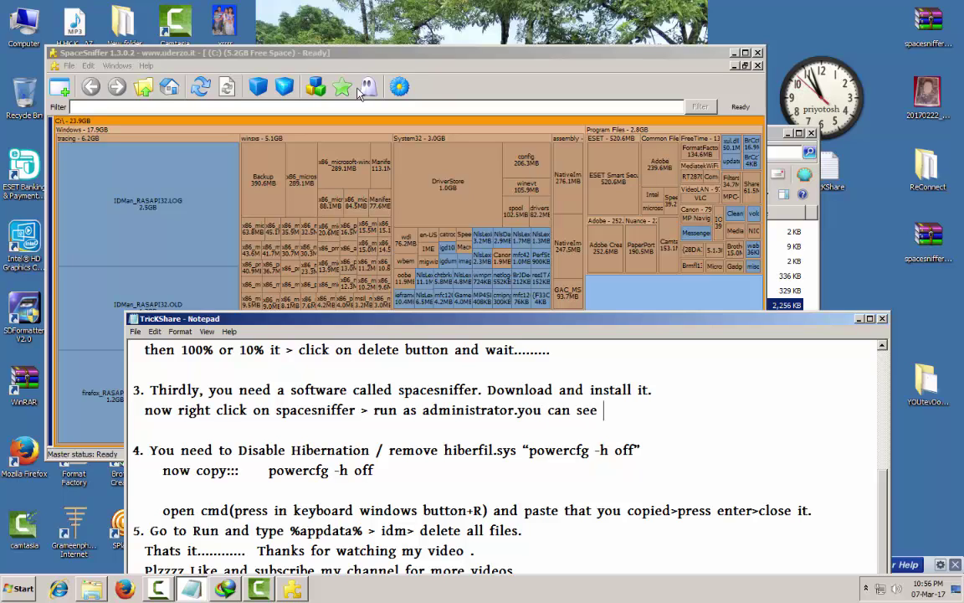
{"action": "type", "text": "your pc"}
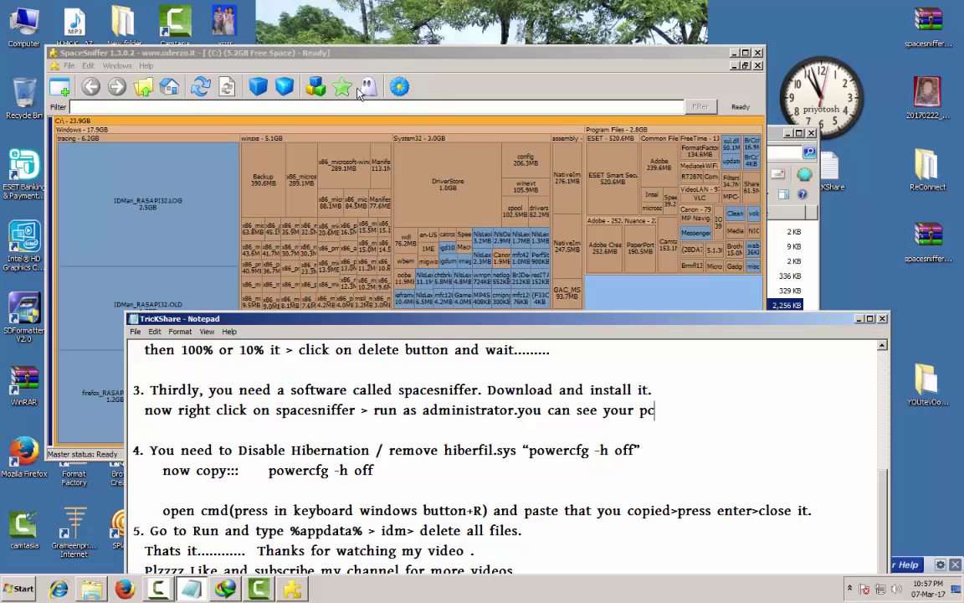
{"action": "type", "text": "'s"}
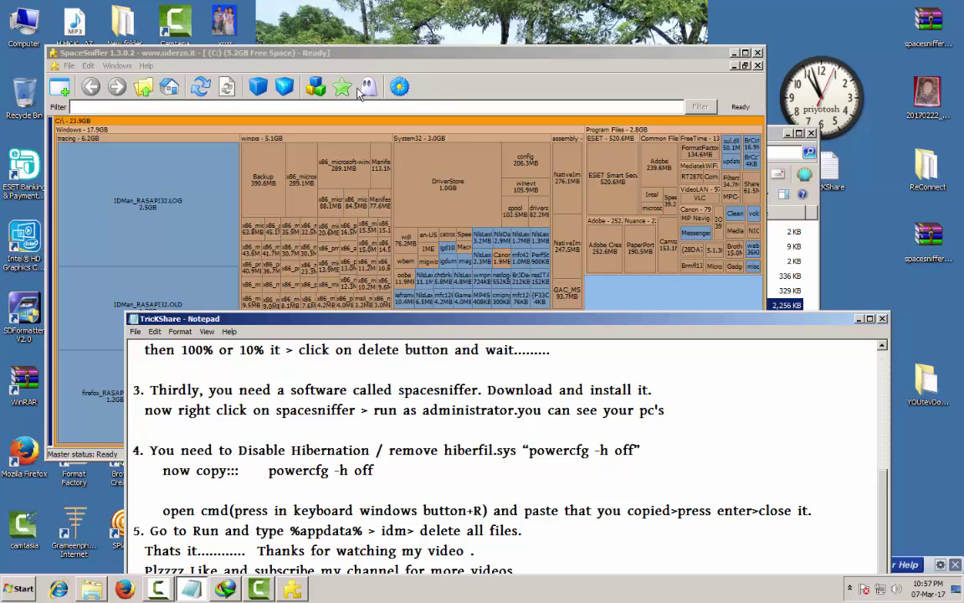
{"action": "type", "text": " all files"}
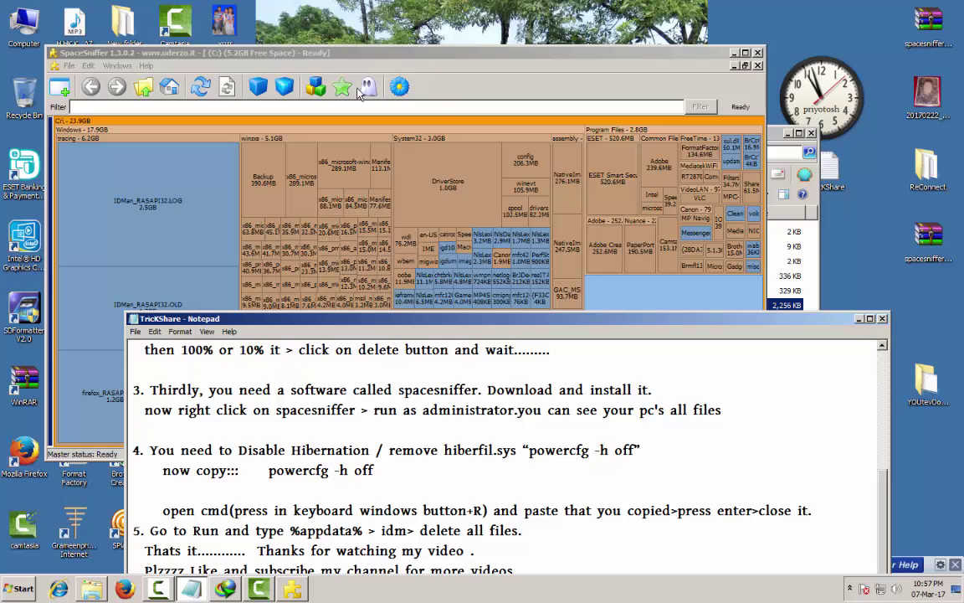
{"action": "type", "text": " whoch"}
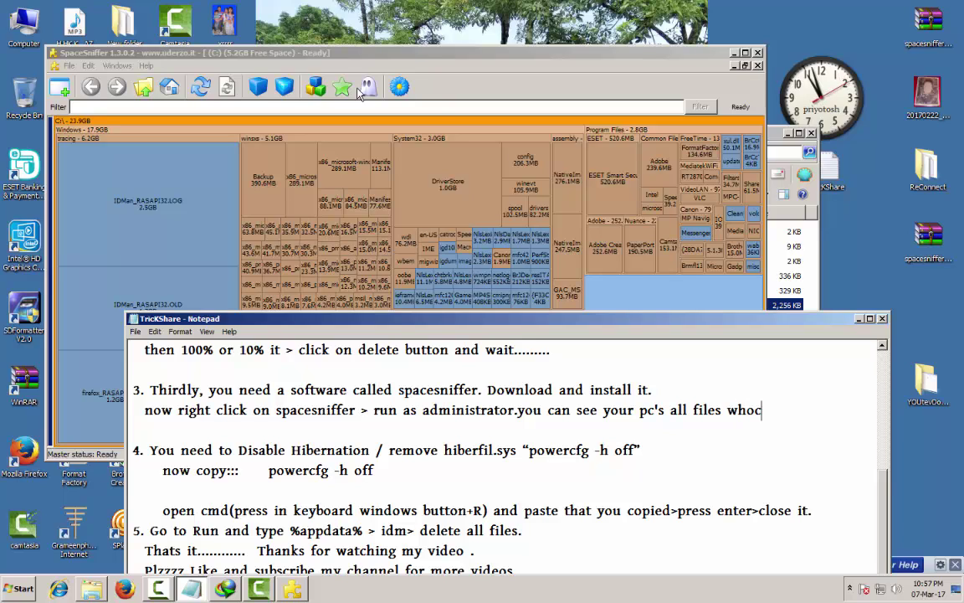
{"action": "key", "text": "BackSpace"}
{"action": "key", "text": "BackSpace"}
{"action": "key", "text": "BackSpace"}
{"action": "type", "text": "ich"}
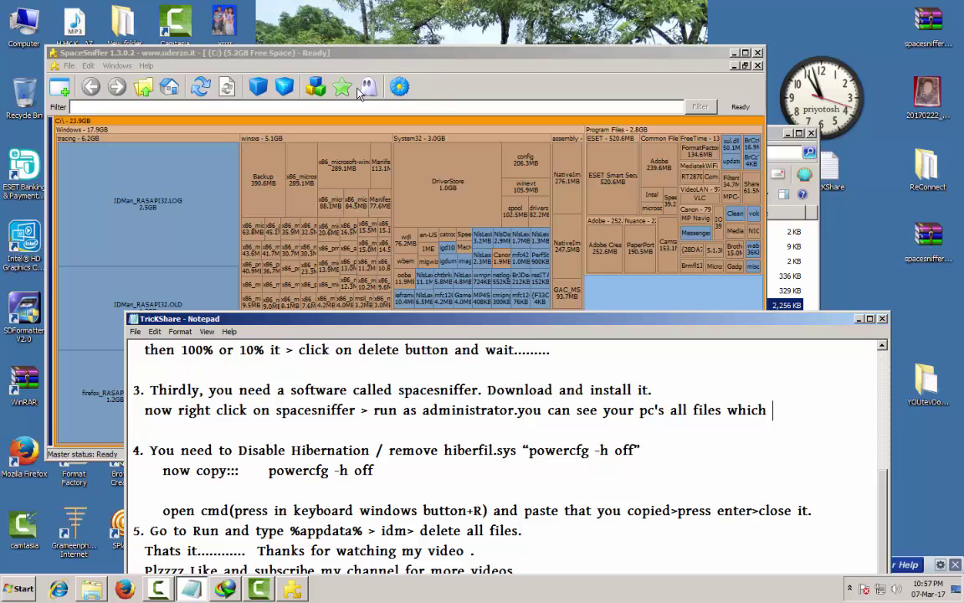
{"action": "type", "text": "are c"}
{"action": "key", "text": "BackSpace"}
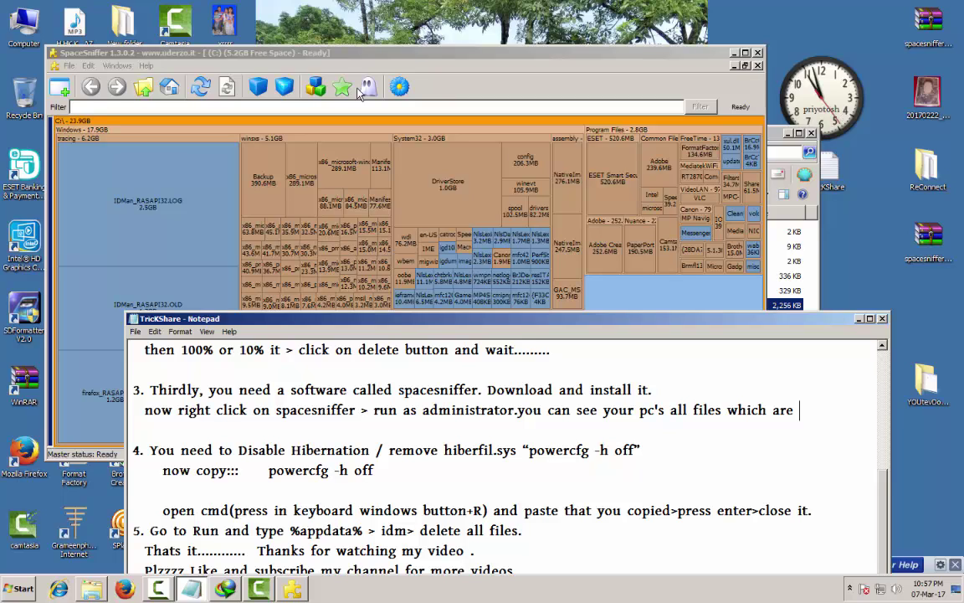